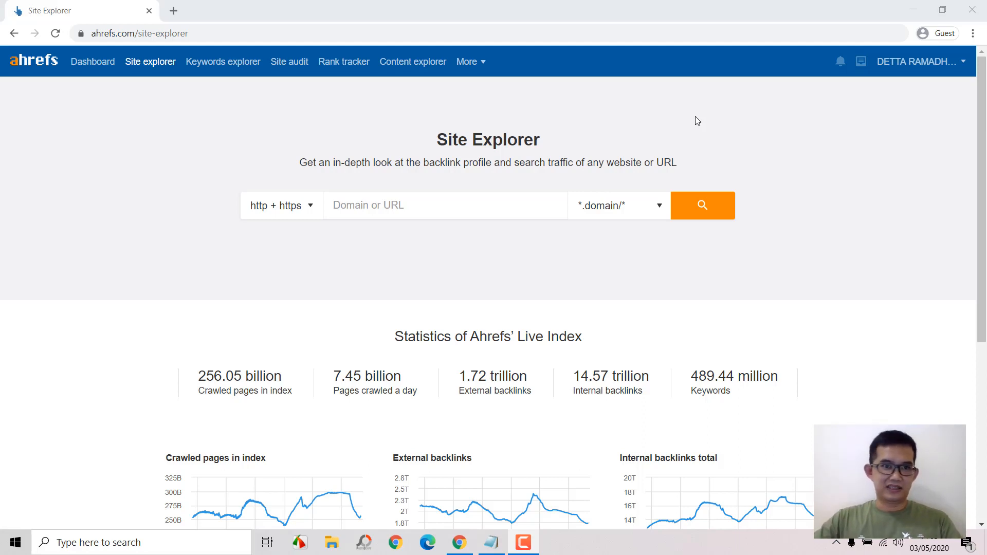
- Open Keywords explorer and list Google's top searches for Indonesia without entering any keyword
left_click(232, 68)
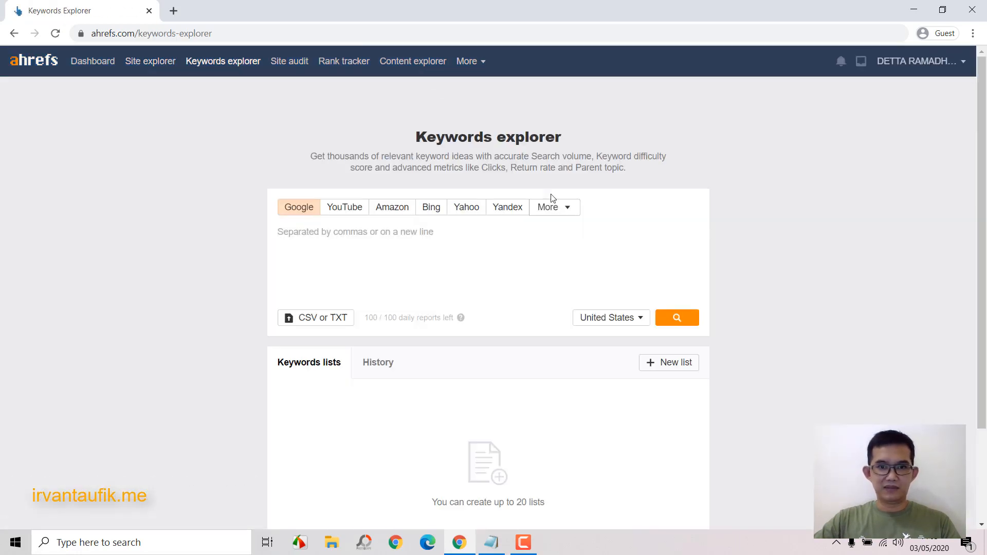
left_click(613, 323)
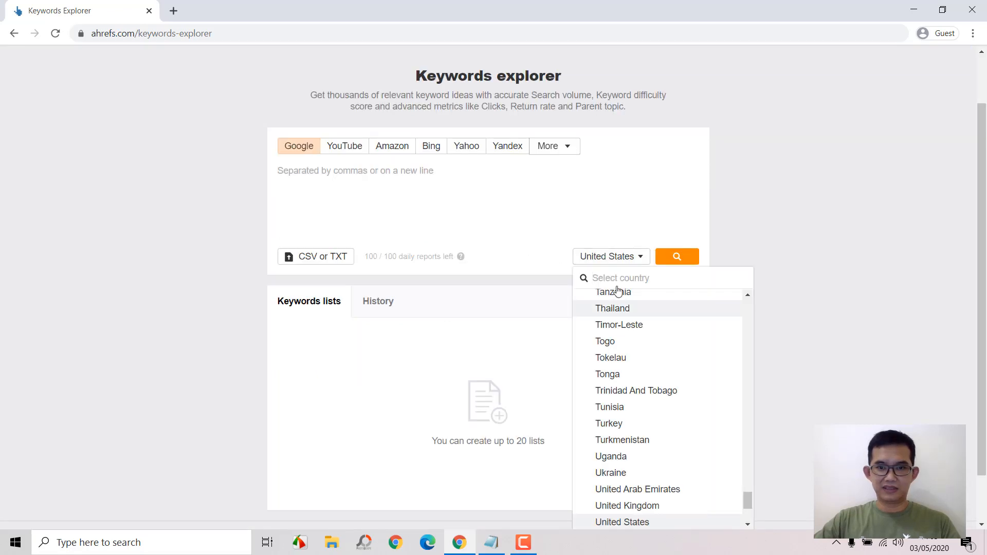
type("indonesia")
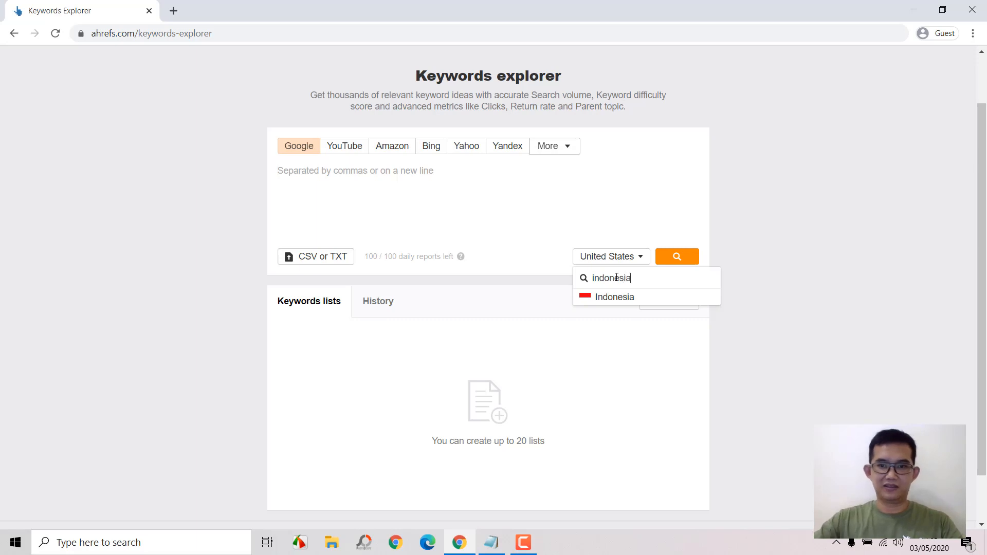
left_click(643, 297)
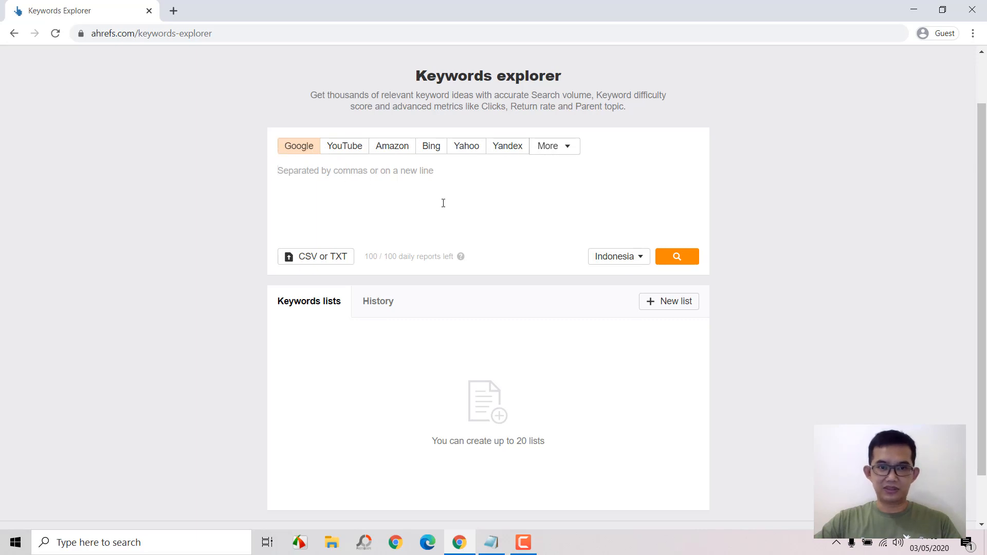
left_click(673, 259)
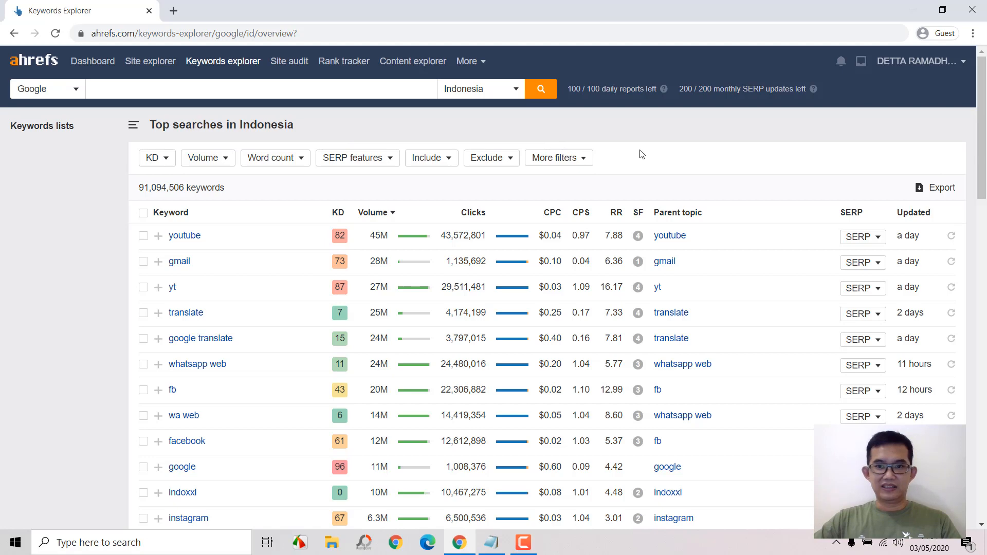
- Look through the unfiltered top searches in Indonesia, checking each keyword's difficulty, volume and clicks
scroll(641, 154, "down", 1)
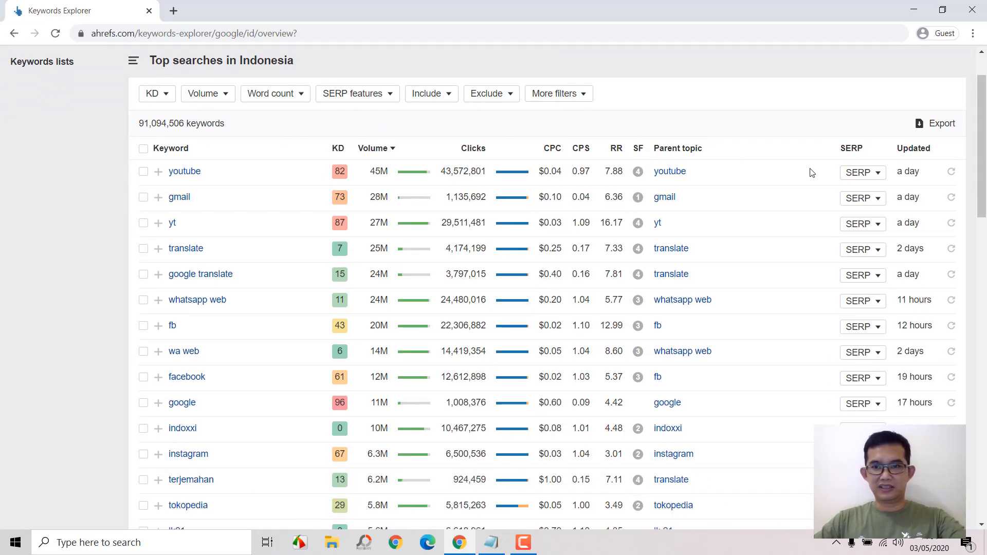
scroll(779, 172, "up", 1)
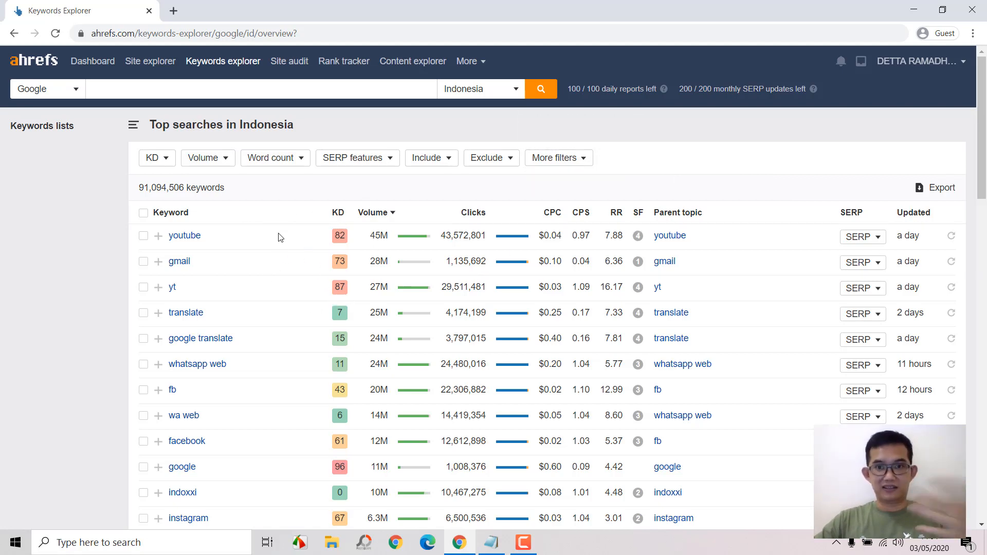
scroll(220, 213, "down", 1)
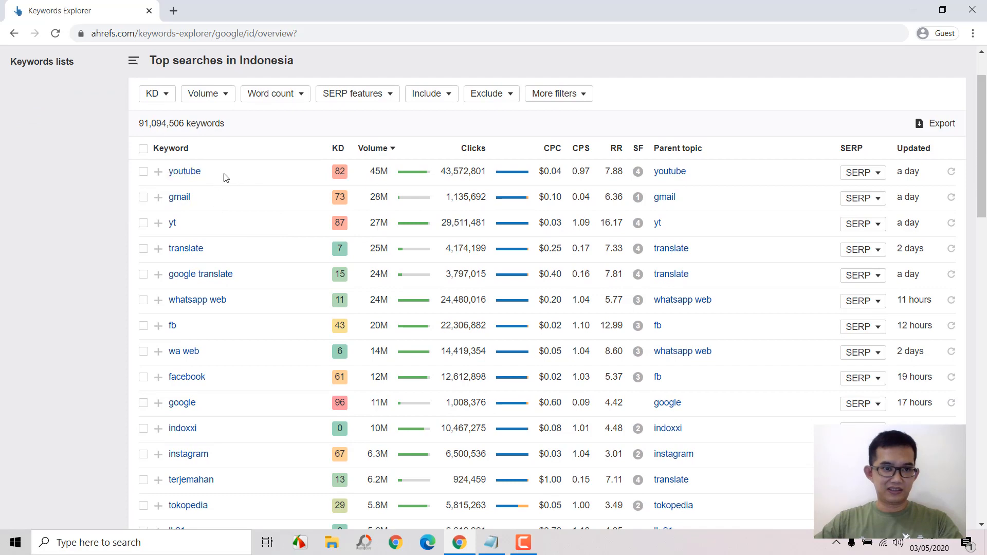
scroll(227, 176, "down", 1)
scroll(240, 108, "down", 5)
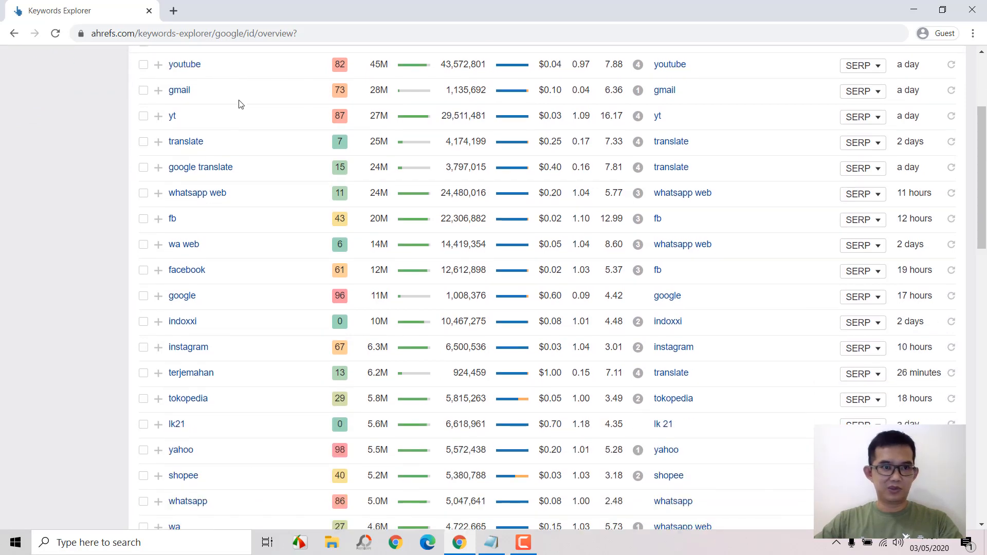
scroll(276, 164, "down", 4)
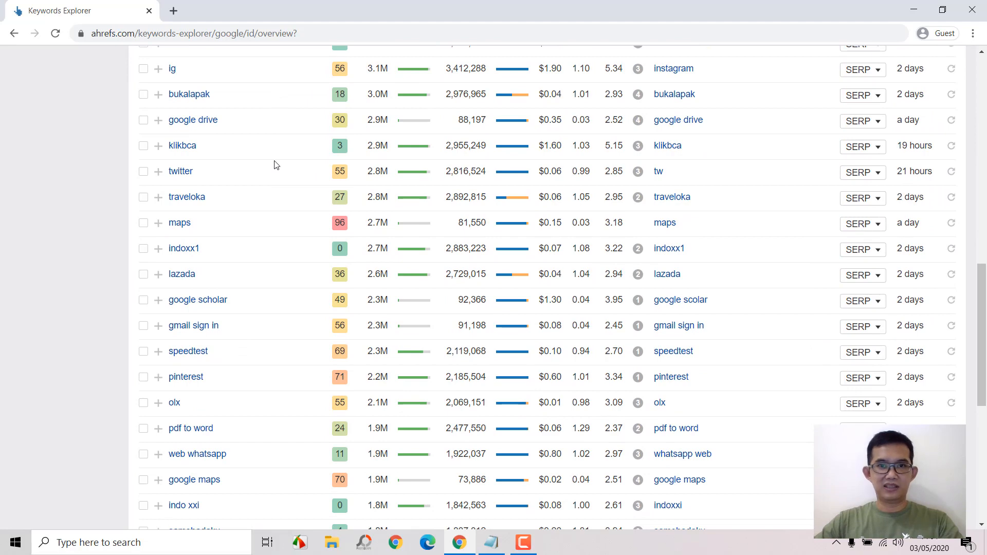
scroll(275, 164, "up", 9)
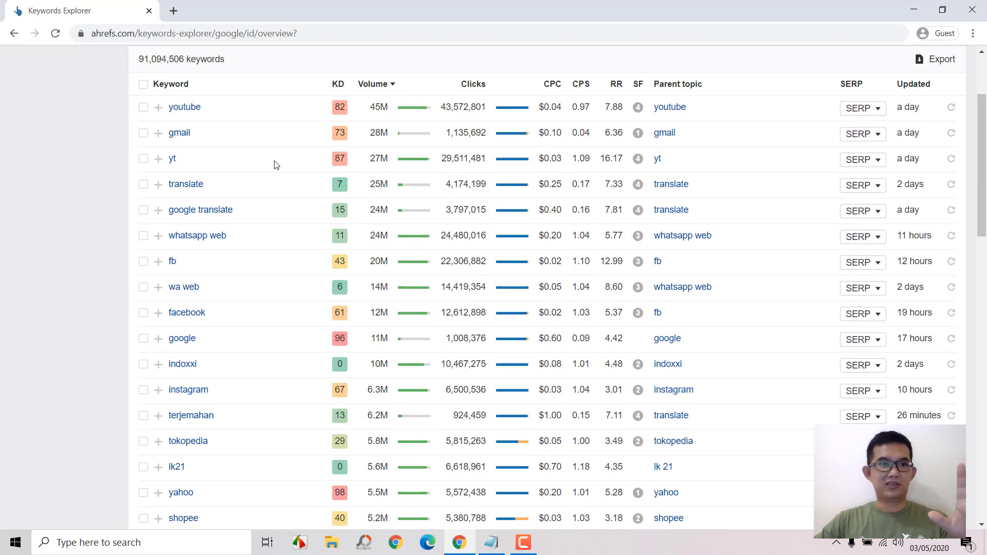
scroll(275, 164, "up", 2)
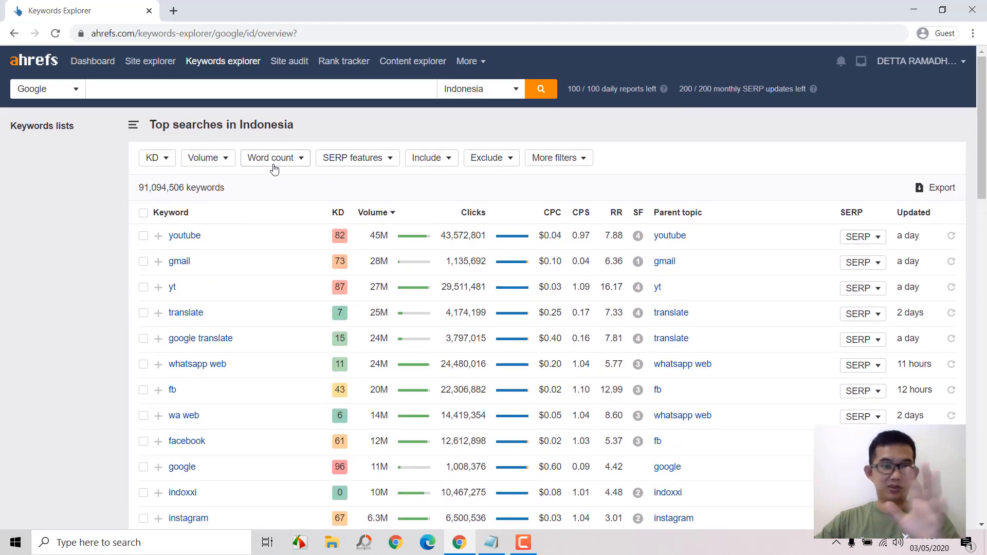
scroll(274, 170, "down", 3)
scroll(275, 169, "down", 2)
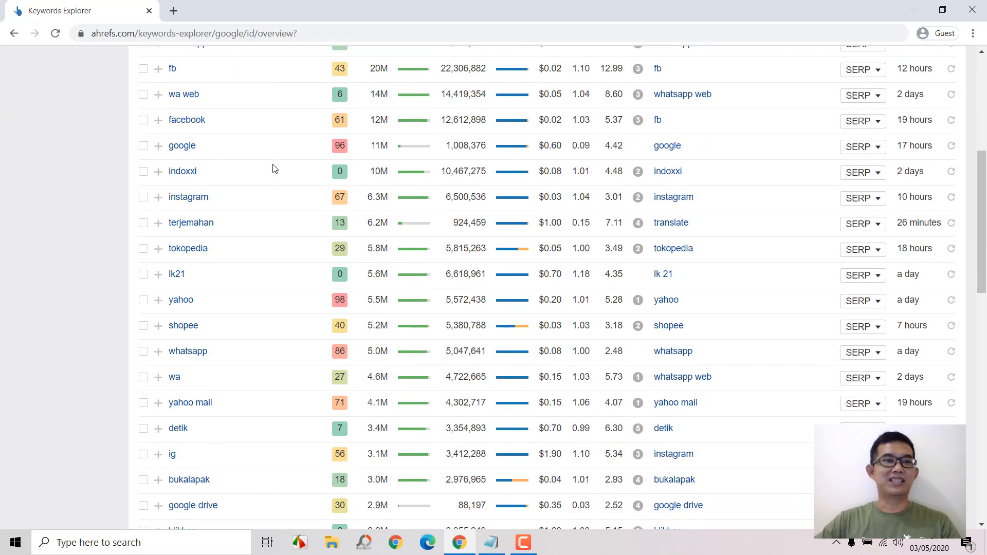
scroll(276, 243, "down", 10)
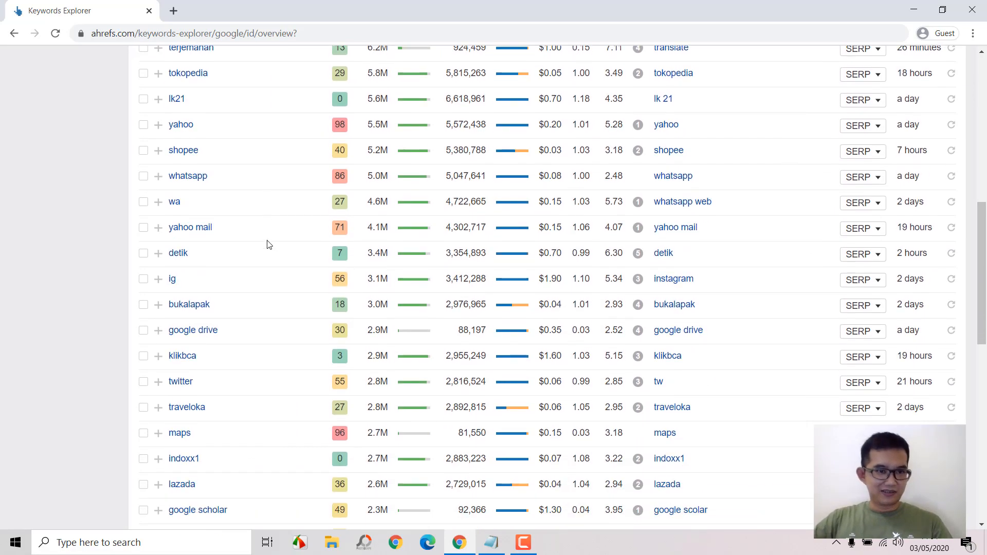
scroll(267, 245, "up", 15)
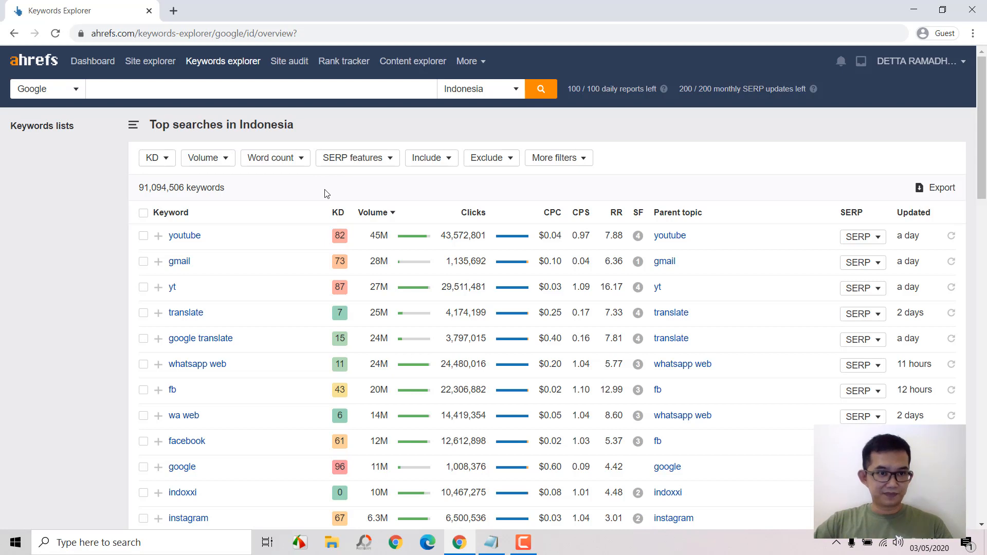
- Filter the top searches to a maximum keyword difficulty (KD) of 10 and look over the filtered keywords
left_click(165, 163)
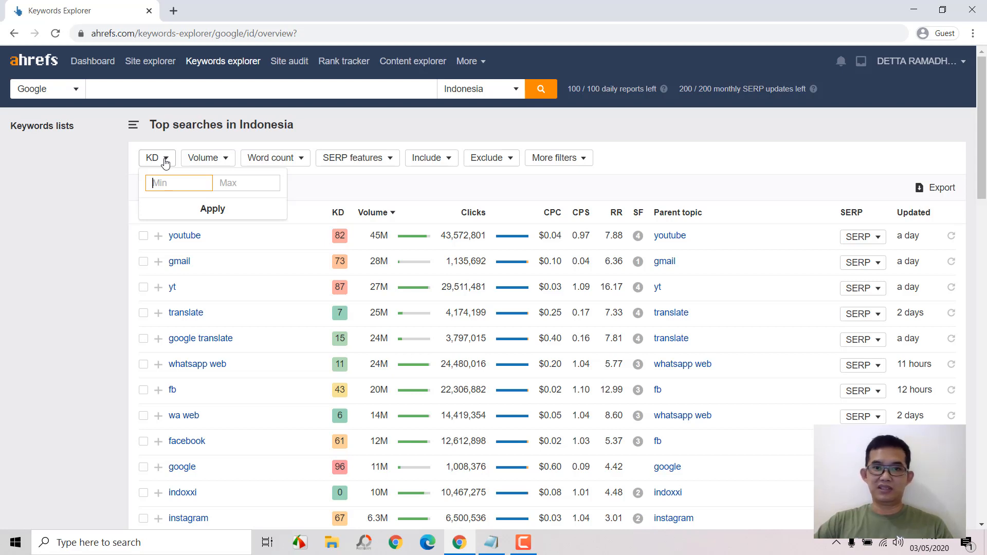
left_click(237, 183)
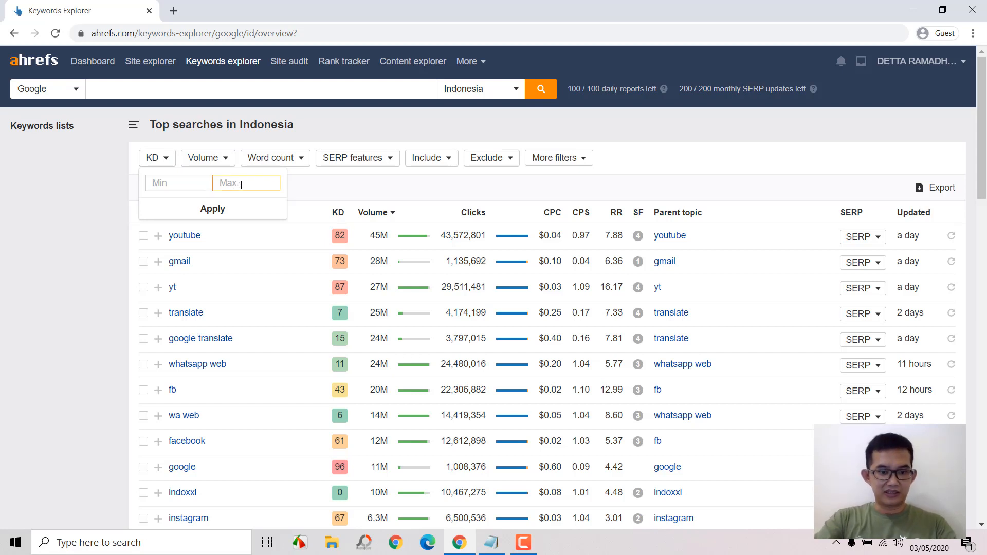
type("10")
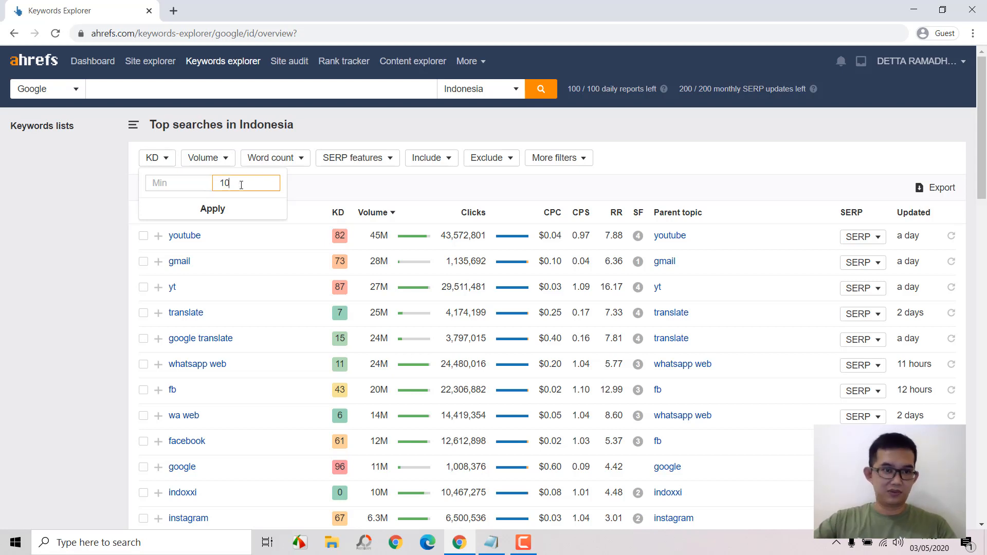
left_click(227, 211)
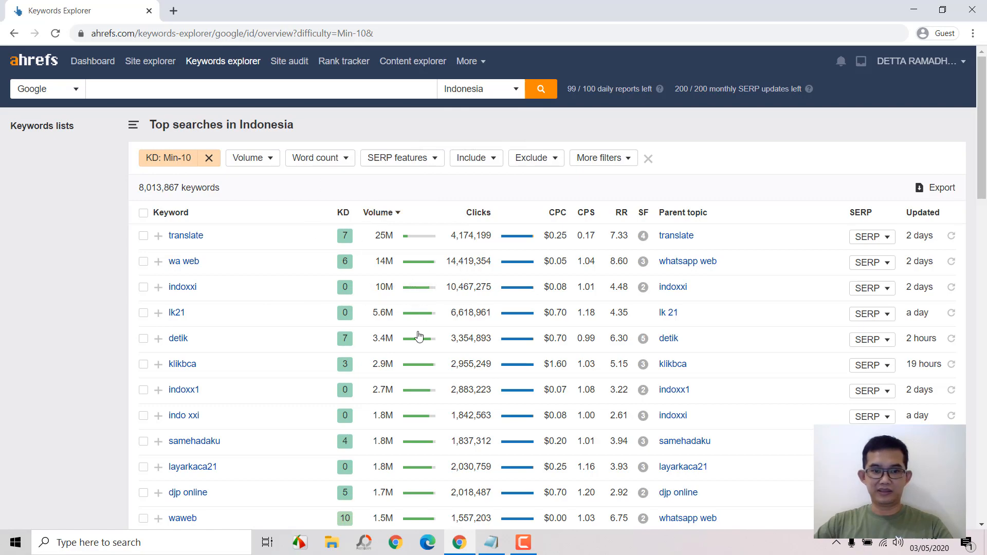
scroll(264, 202, "down", 11)
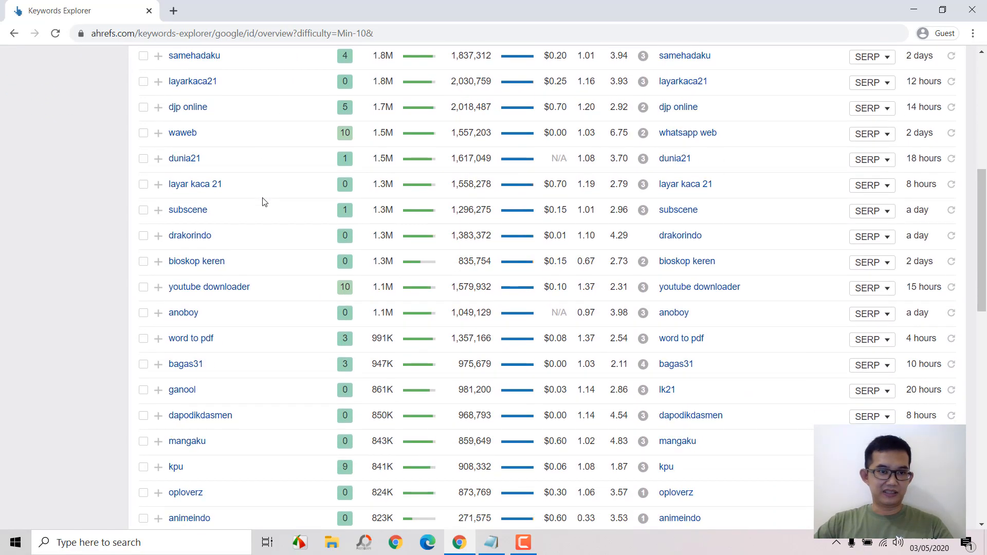
scroll(264, 201, "up", 12)
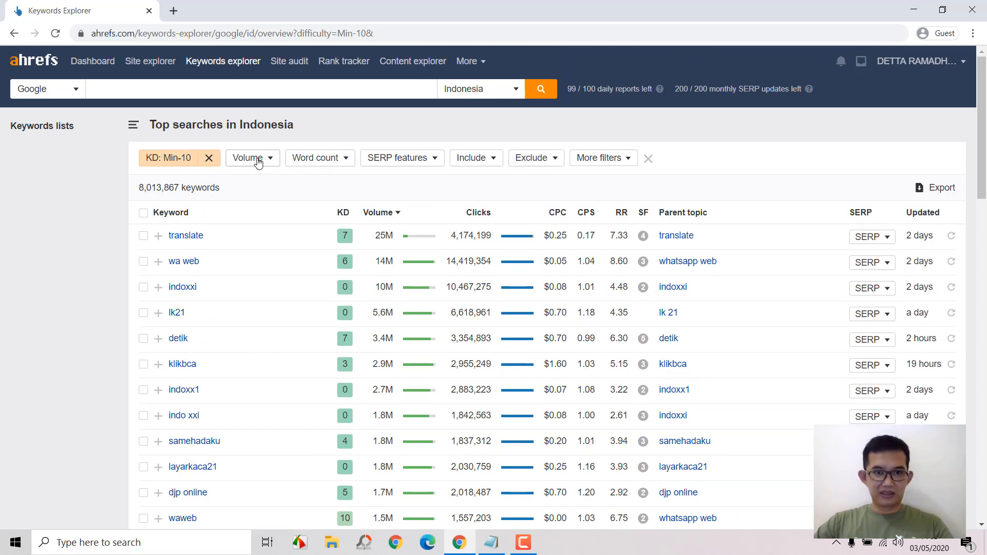
- Apply a word count filter with a minimum of 3 and look over the longer keywords
left_click(328, 161)
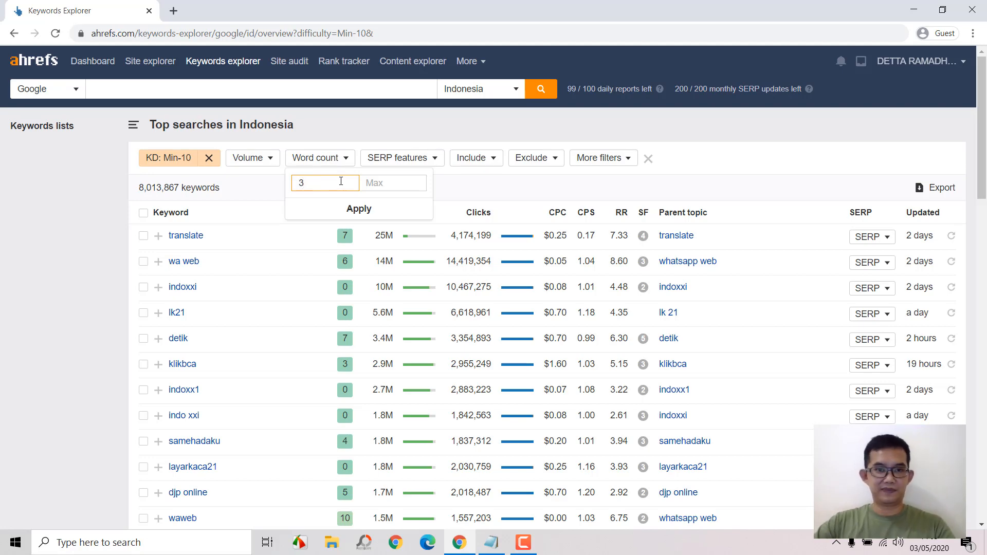
left_click(374, 208)
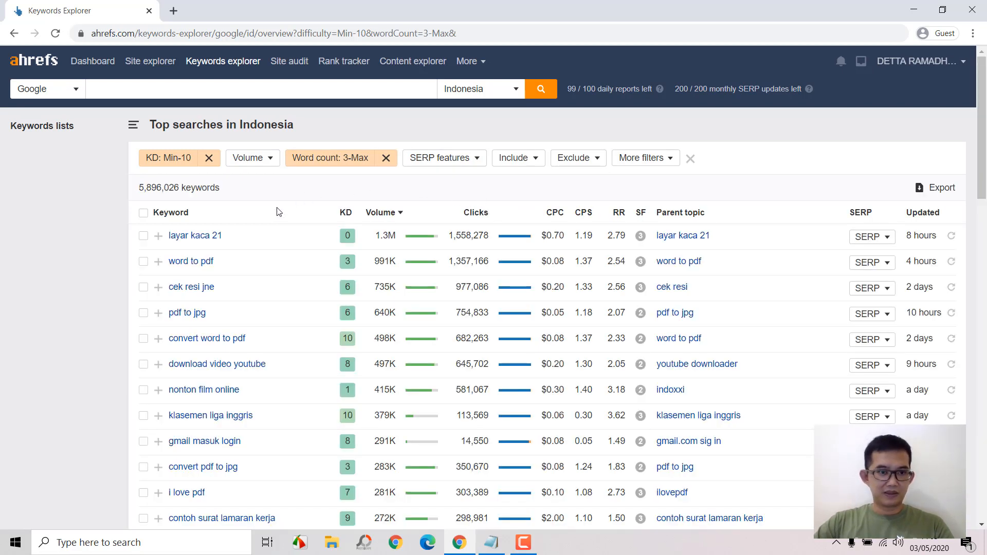
scroll(277, 221, "down", 2)
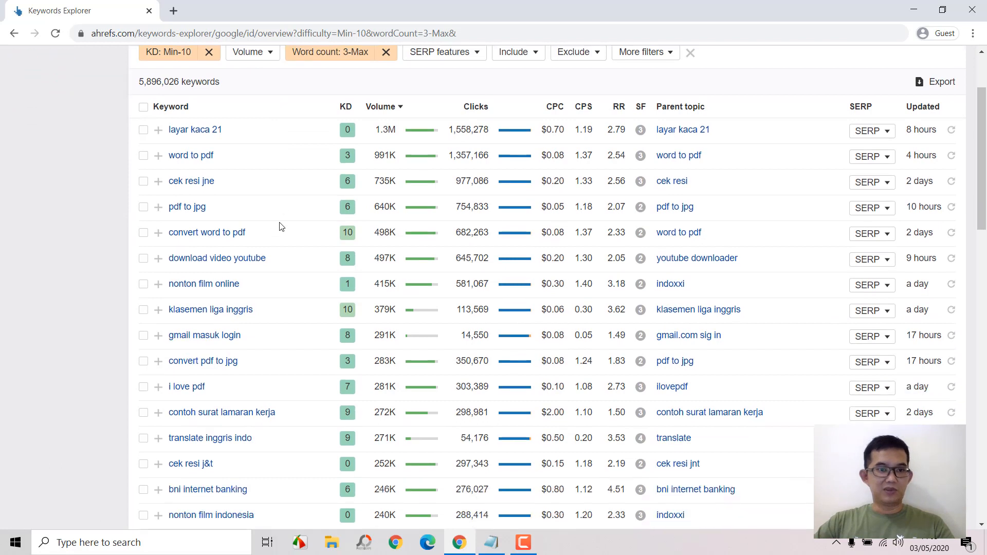
scroll(286, 219, "down", 3)
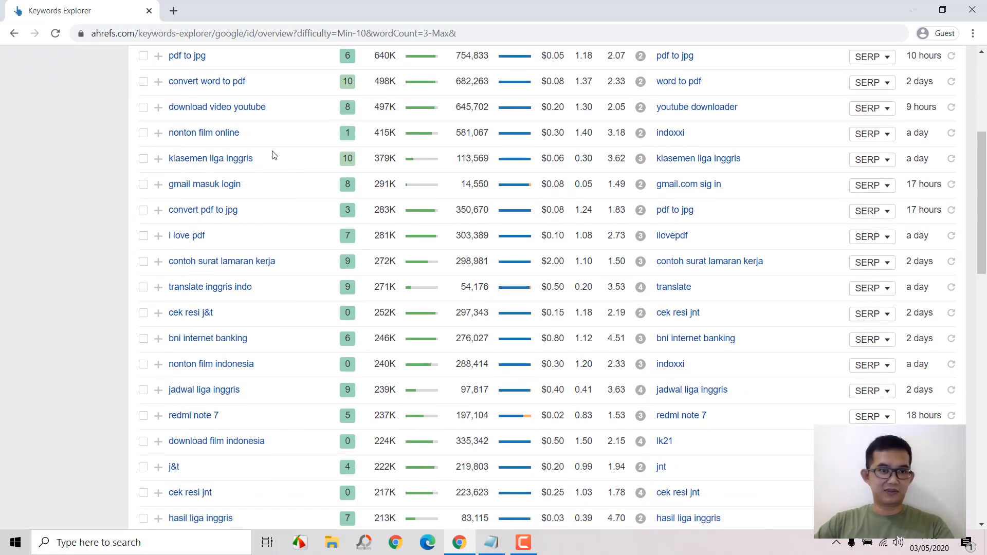
scroll(274, 156, "down", 1)
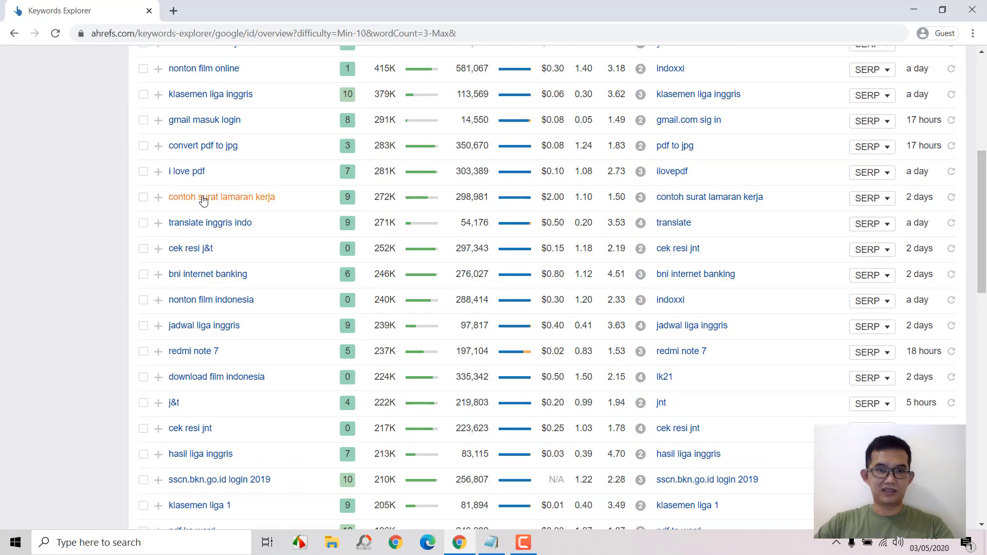
scroll(556, 234, "up", 5)
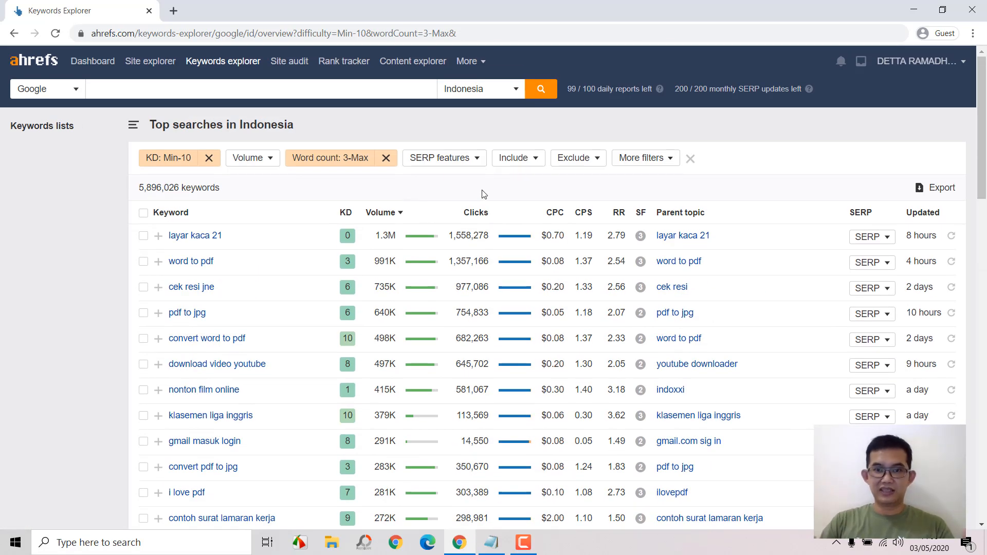
- Add a cost per click filter with a minimum of $0.1 to the keyword list
left_click(656, 162)
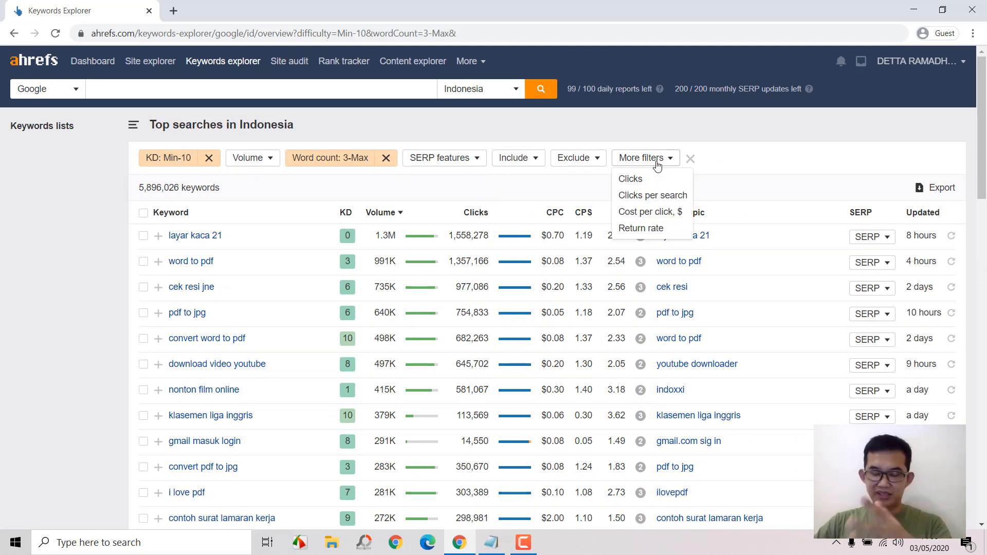
left_click(676, 220)
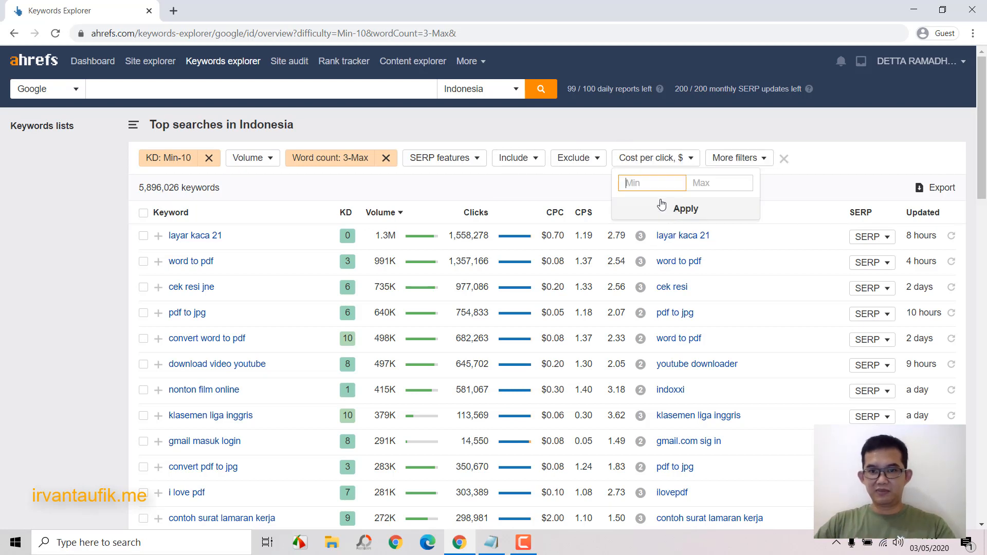
type("0.1")
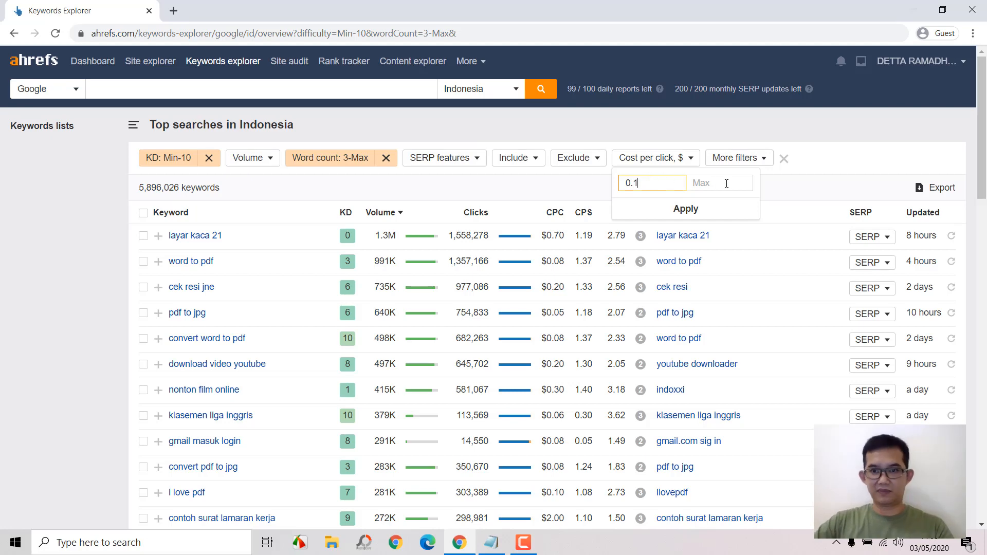
left_click(695, 209)
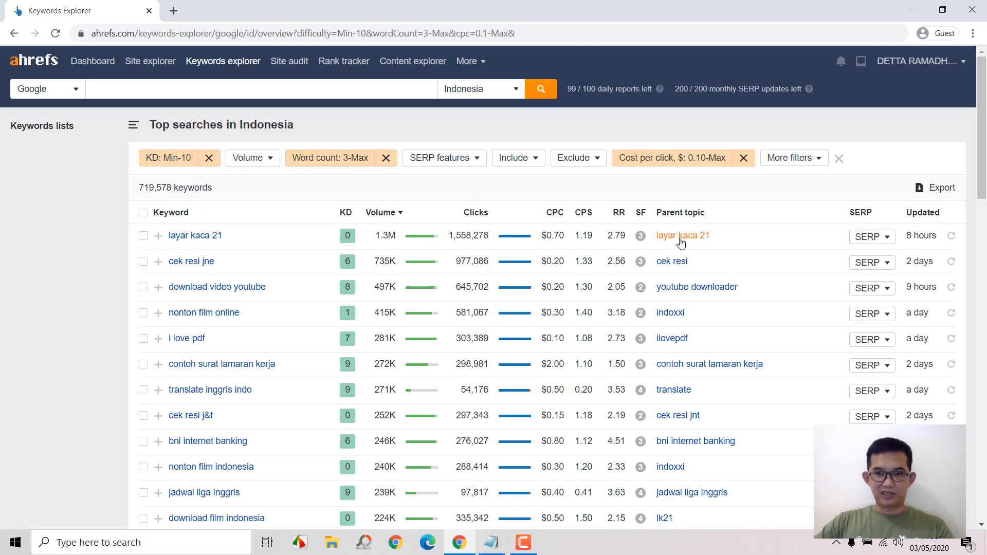
- Look over the keywords filtered by cost per click and view the available SERP features filter options
scroll(244, 252, "down", 6)
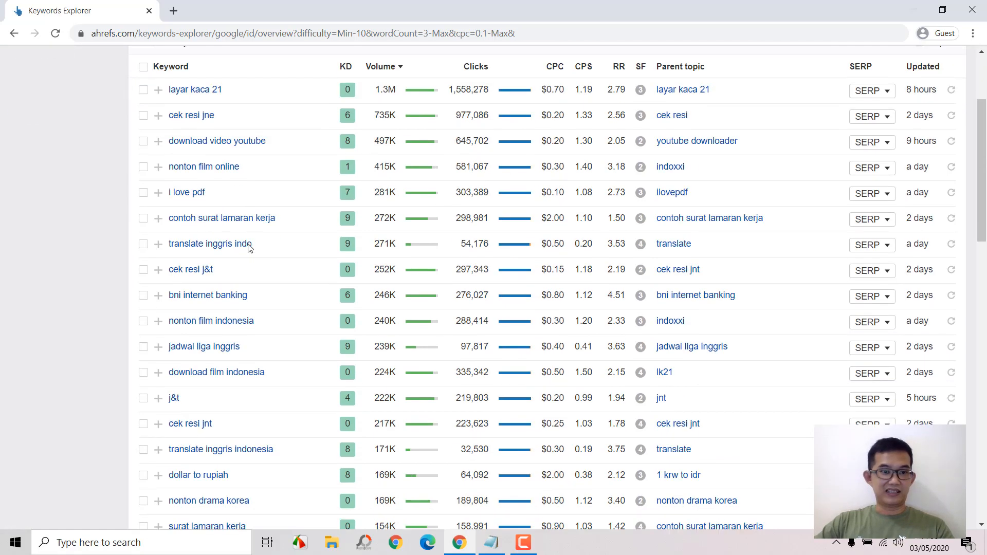
scroll(598, 254, "up", 6)
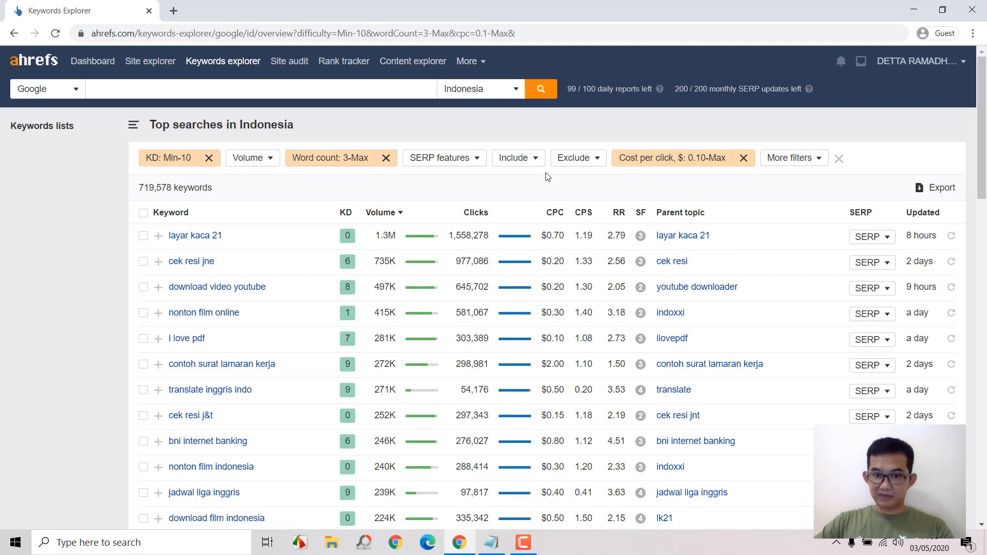
left_click(465, 164)
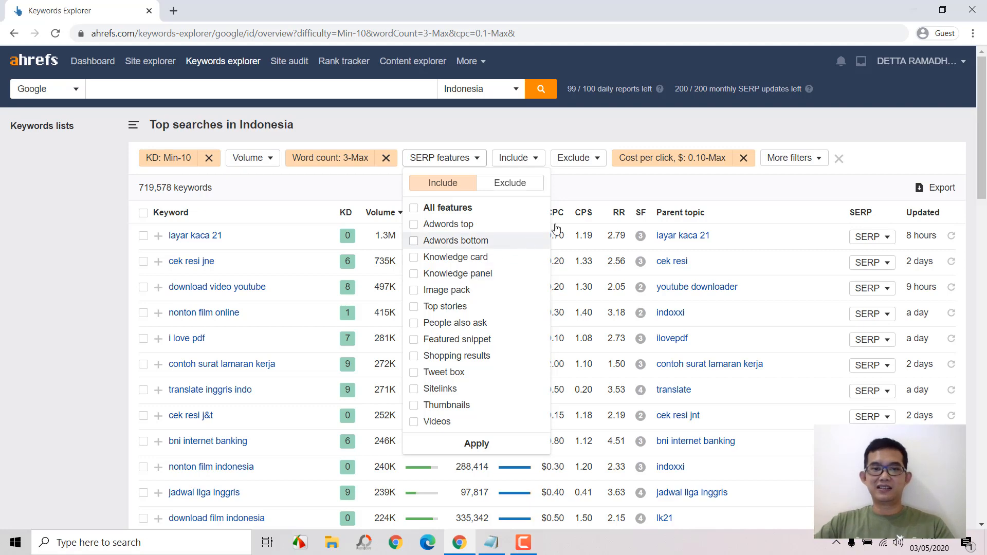
left_click(727, 186)
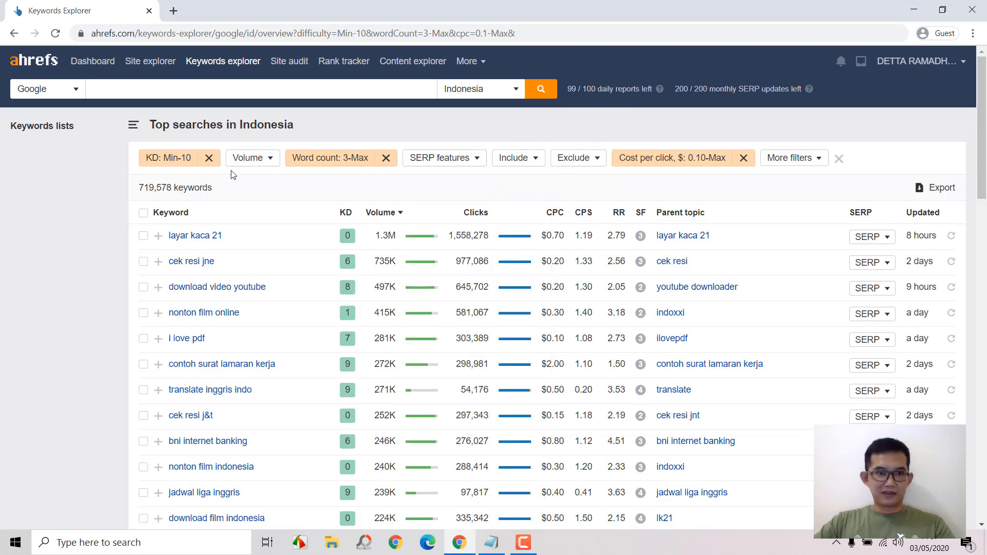
- Examine the first page of keywords matching the difficulty, word count and cost per click filters, including their volumes and CPC values
scroll(282, 236, "down", 4)
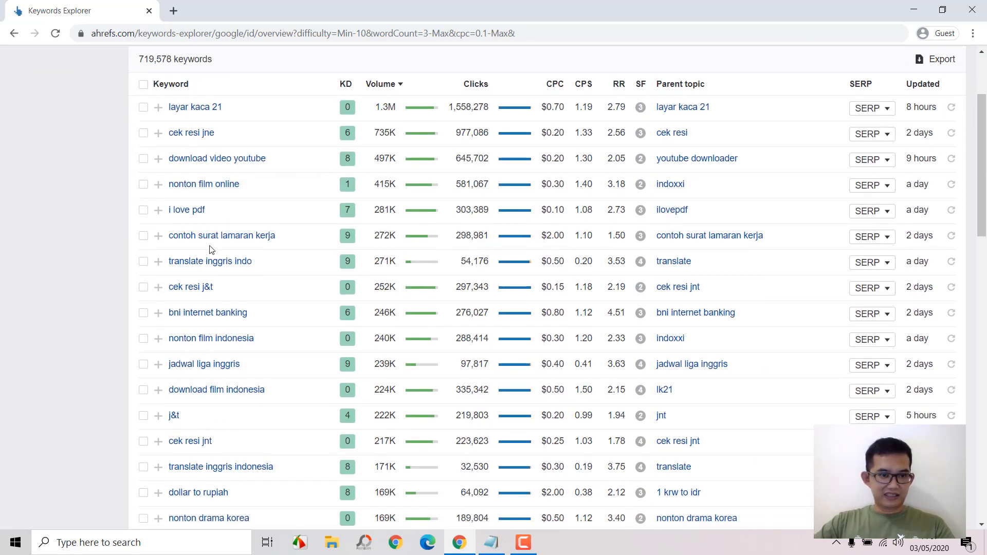
scroll(182, 277, "down", 1)
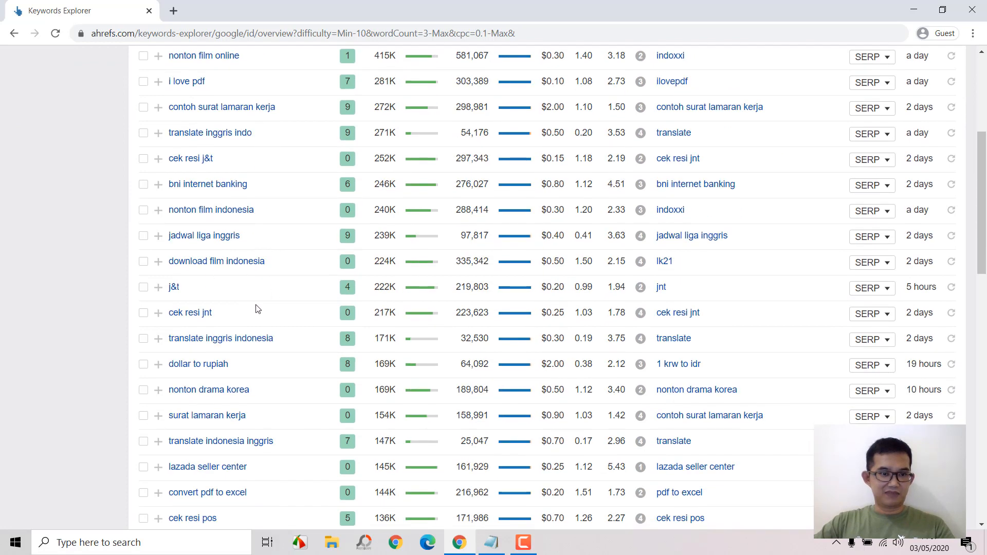
scroll(257, 308, "down", 1)
scroll(265, 304, "down", 2)
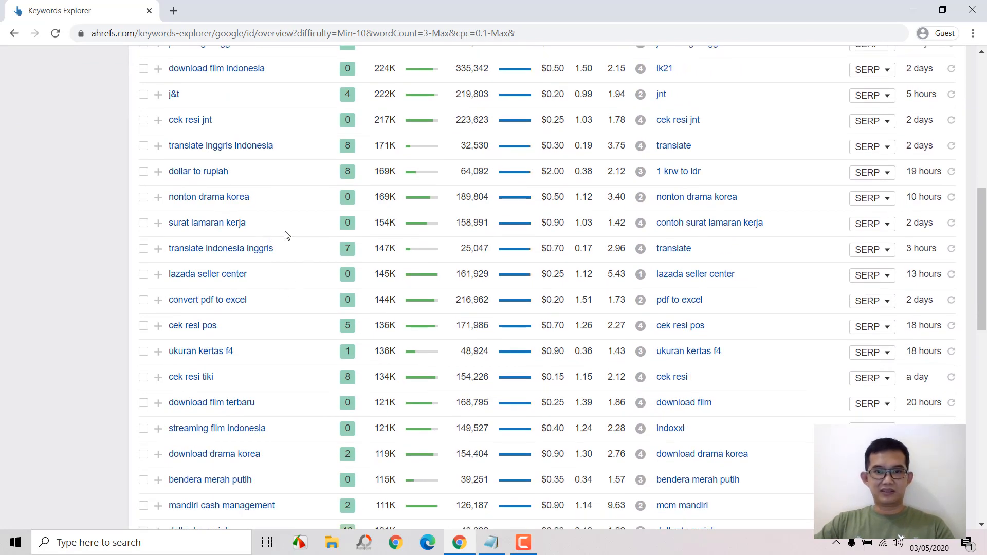
scroll(282, 256, "down", 1)
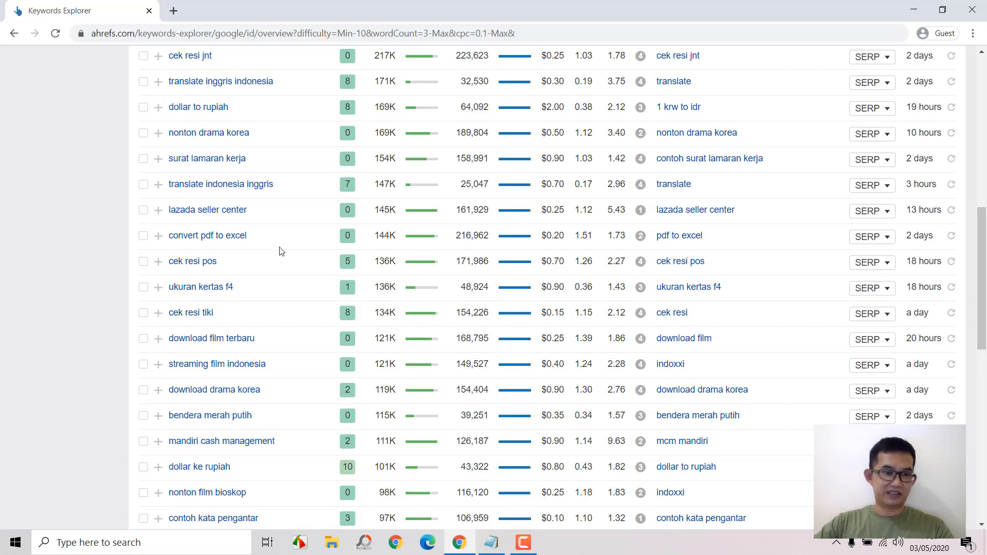
scroll(282, 252, "down", 3)
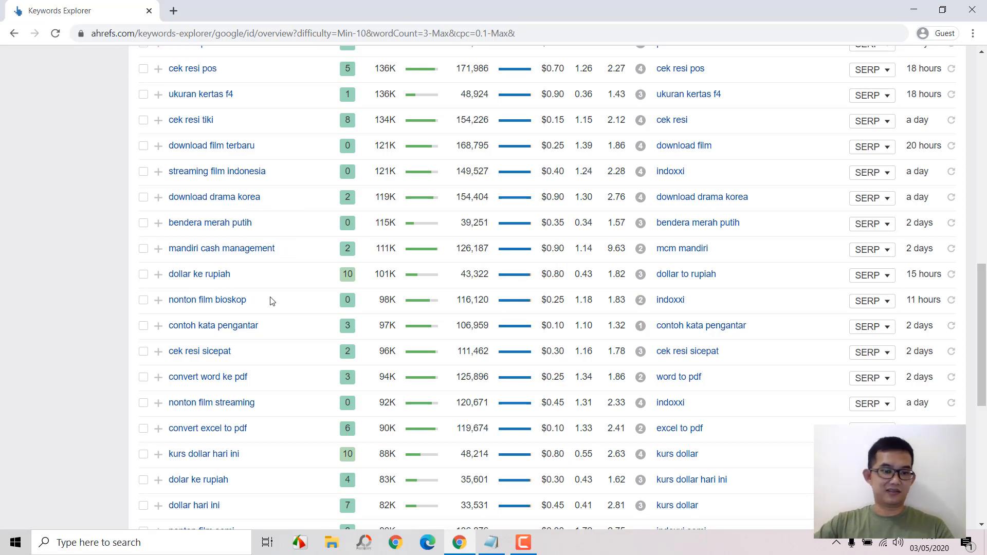
scroll(273, 301, "down", 6)
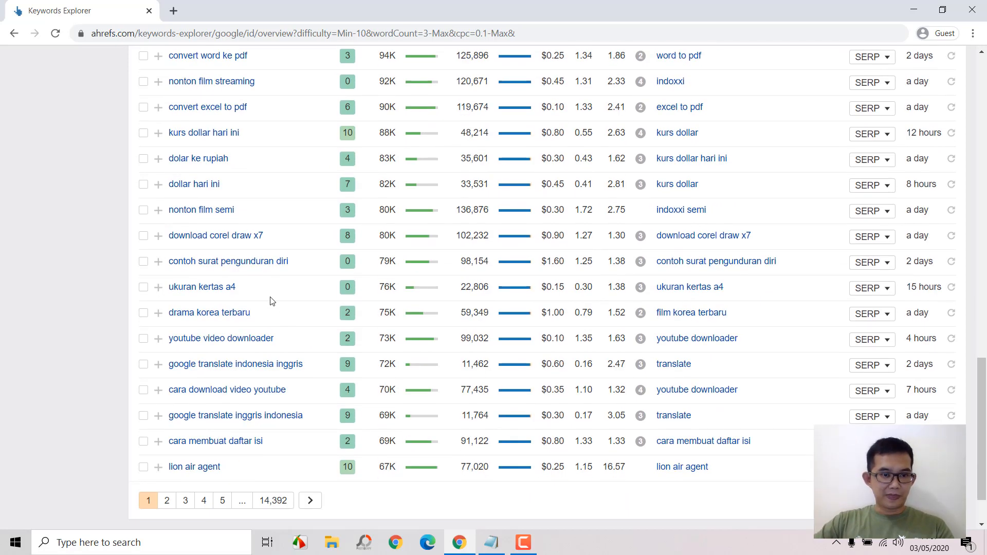
scroll(272, 302, "up", 13)
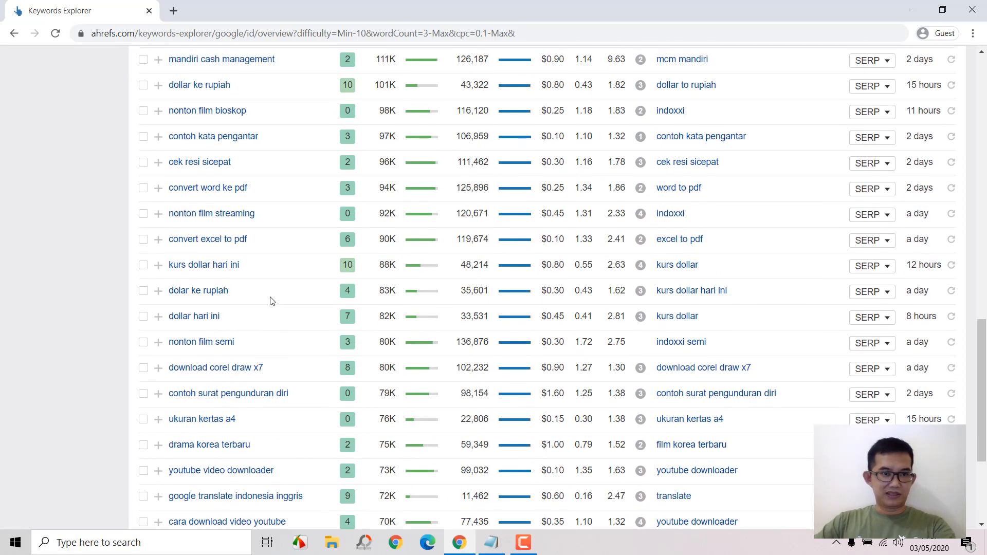
scroll(273, 301, "up", 8)
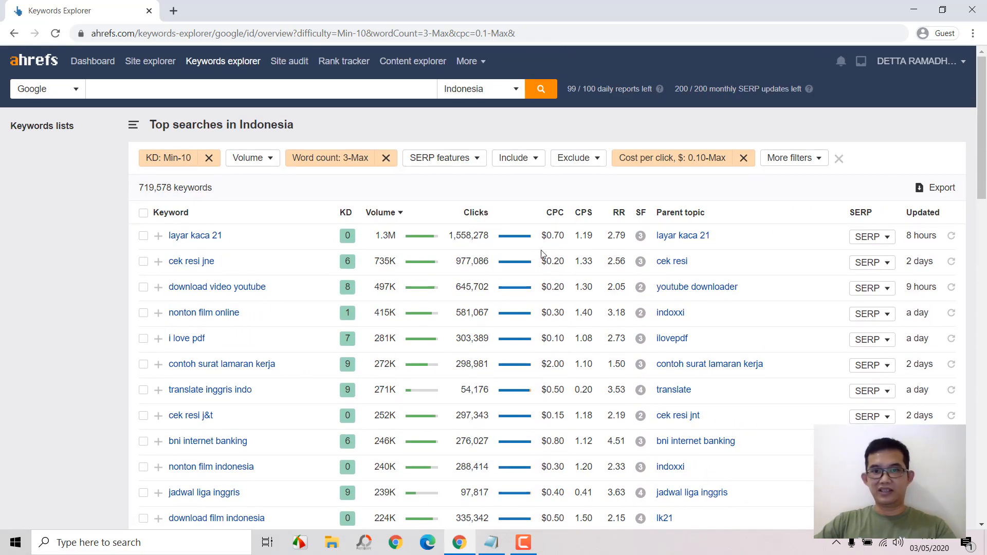
- Add a search volume filter from 100 to 250 and look over the resulting low-volume keywords
left_click(263, 163)
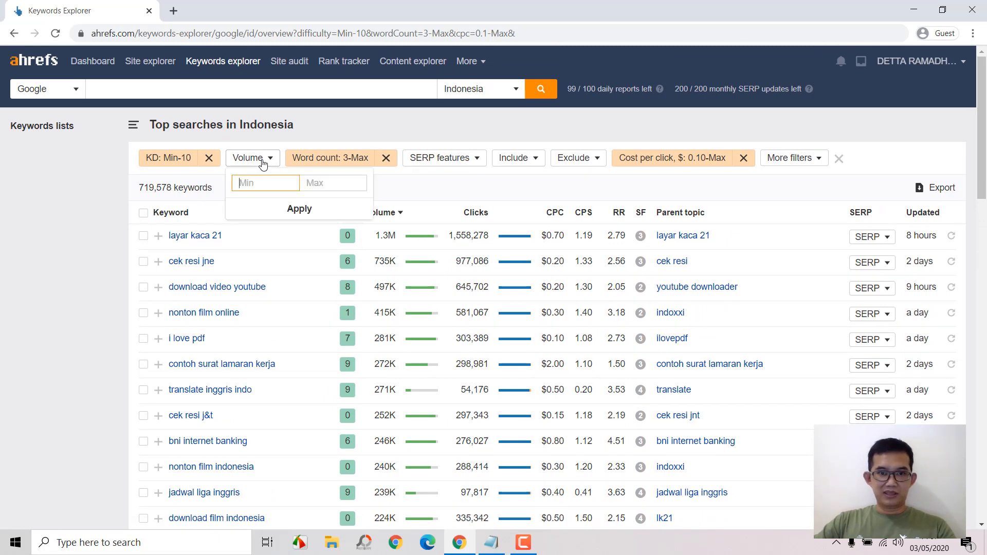
left_click(320, 183)
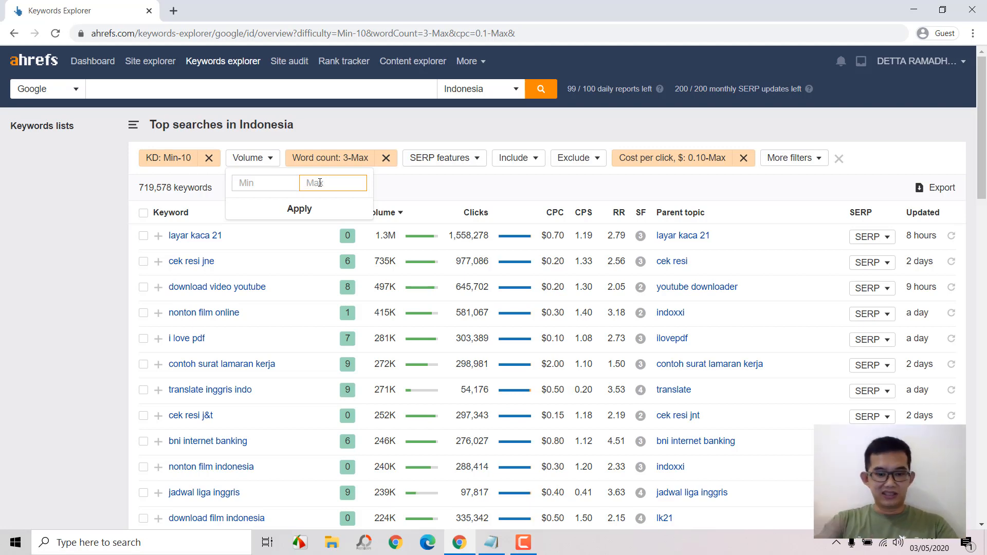
type("250")
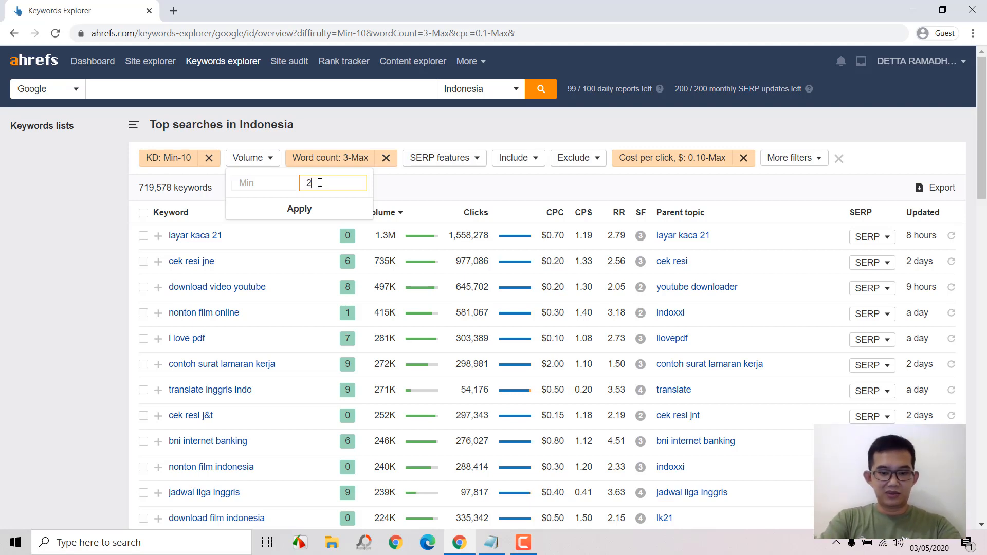
left_click(269, 186)
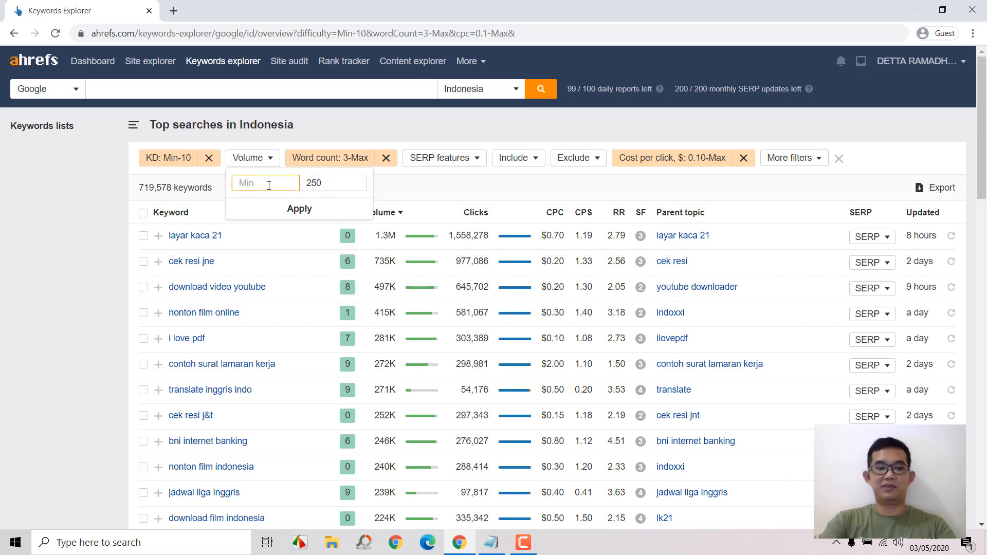
type("100")
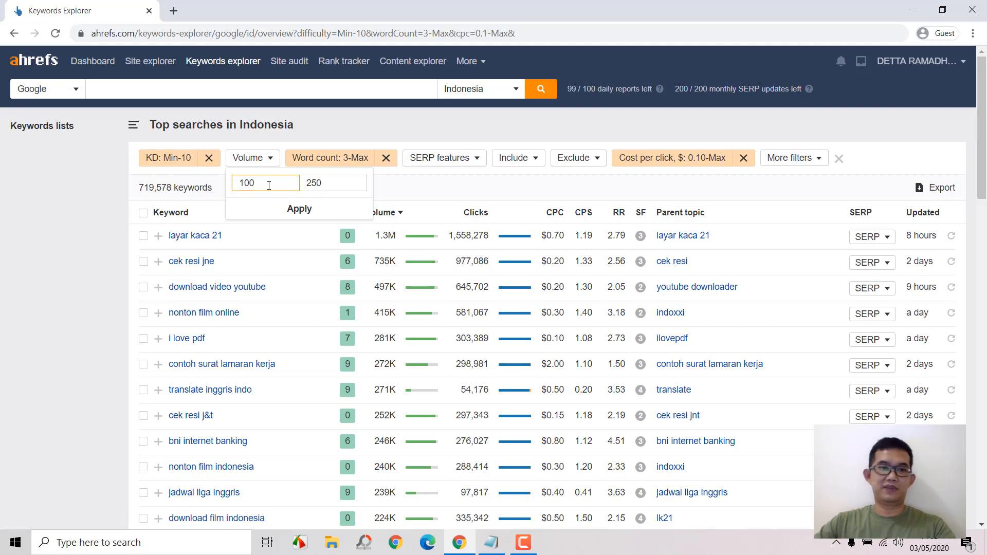
left_click(286, 209)
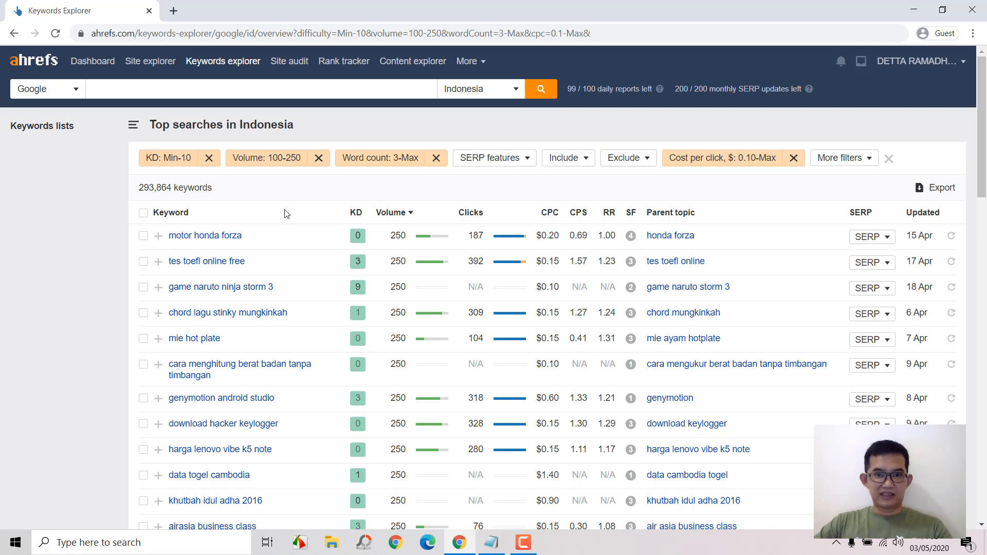
scroll(307, 268, "down", 4)
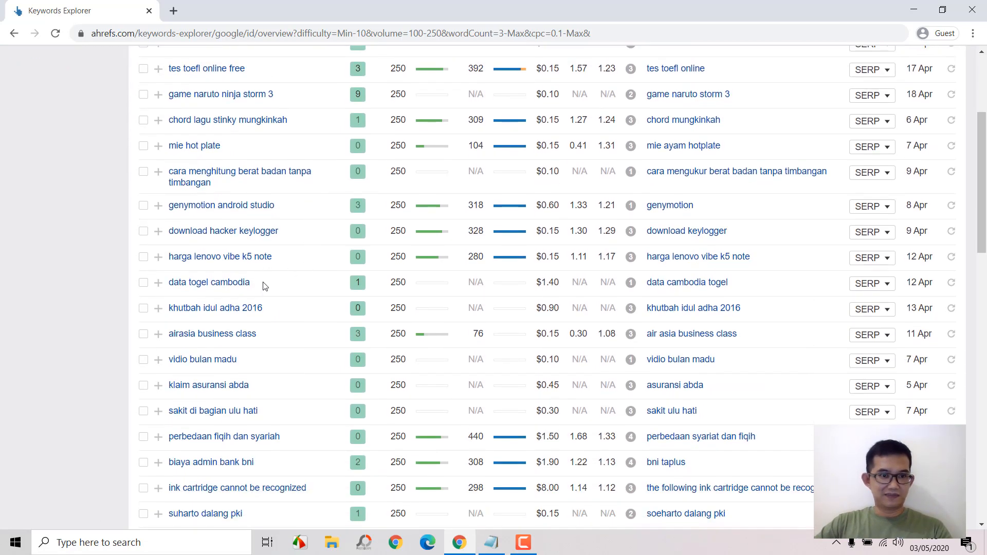
scroll(307, 291, "down", 3)
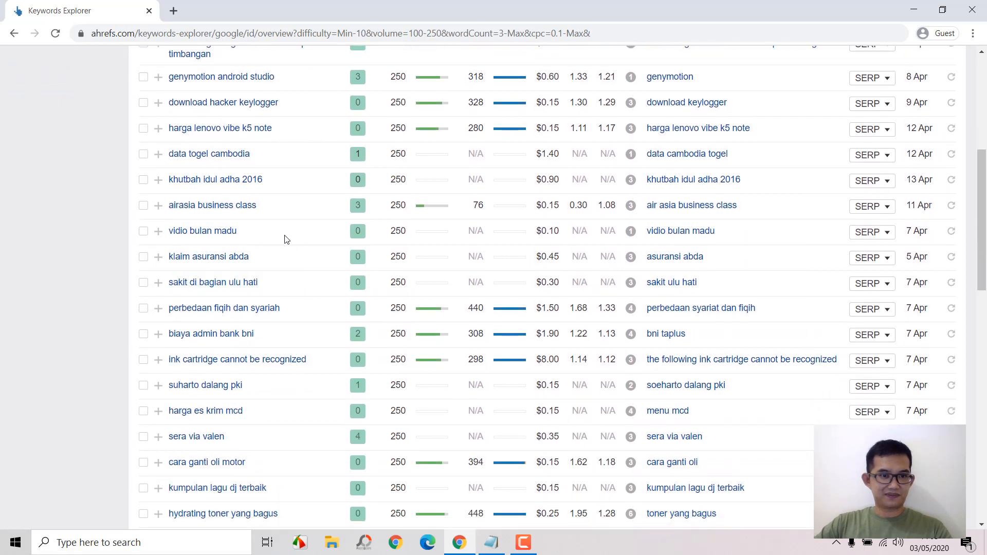
scroll(287, 240, "down", 1)
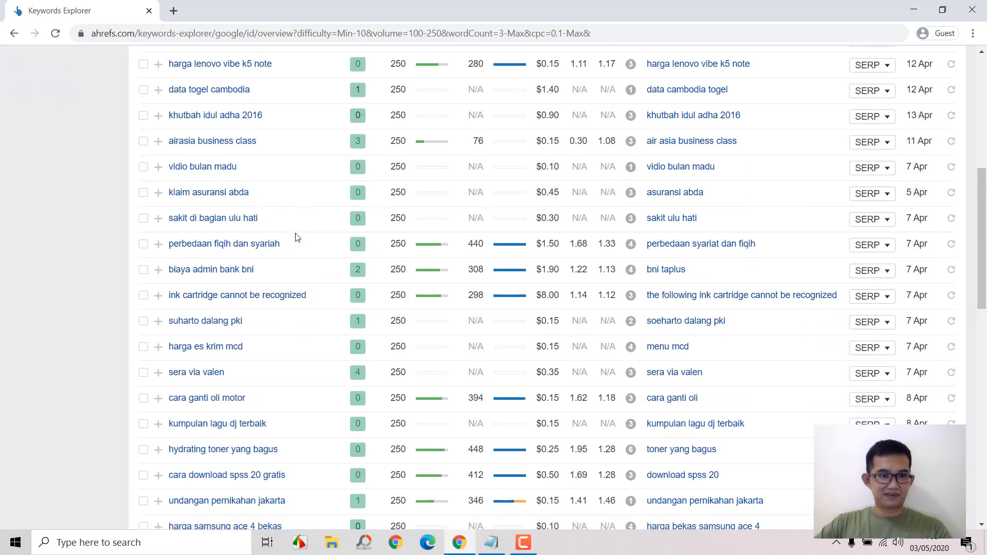
scroll(313, 232, "down", 3)
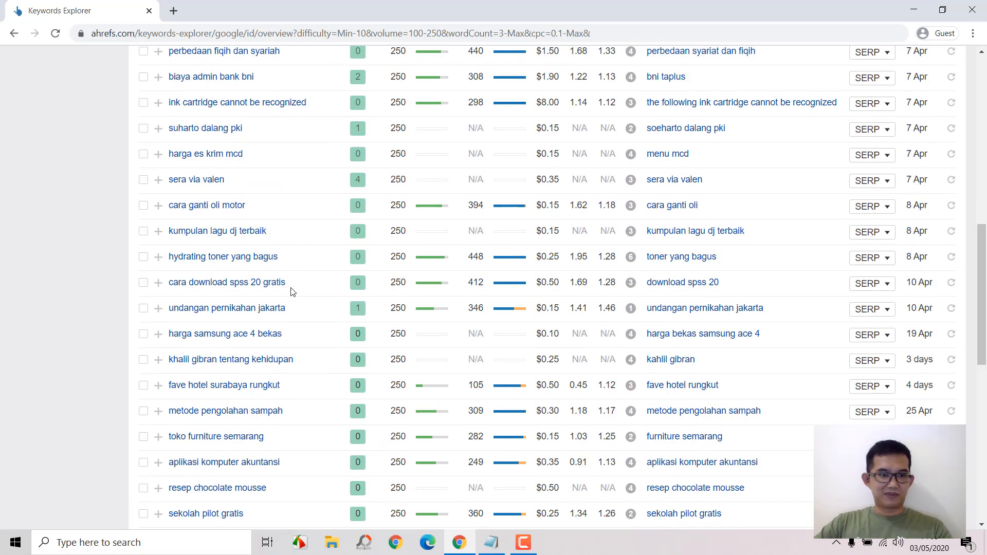
scroll(314, 331, "up", 10)
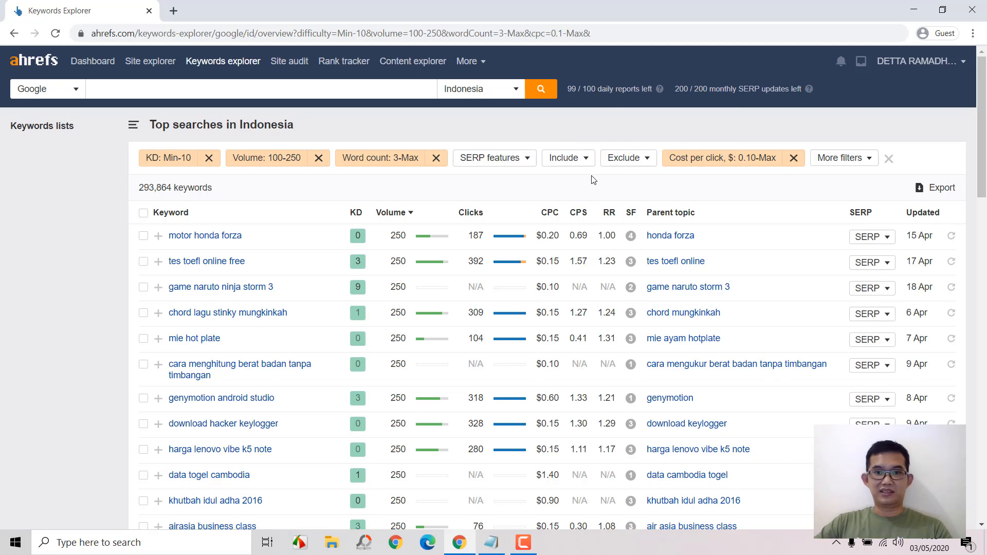
- Sort the filtered keywords by cost per click in descending order and review the most expensive ones
mouse_move(554, 216)
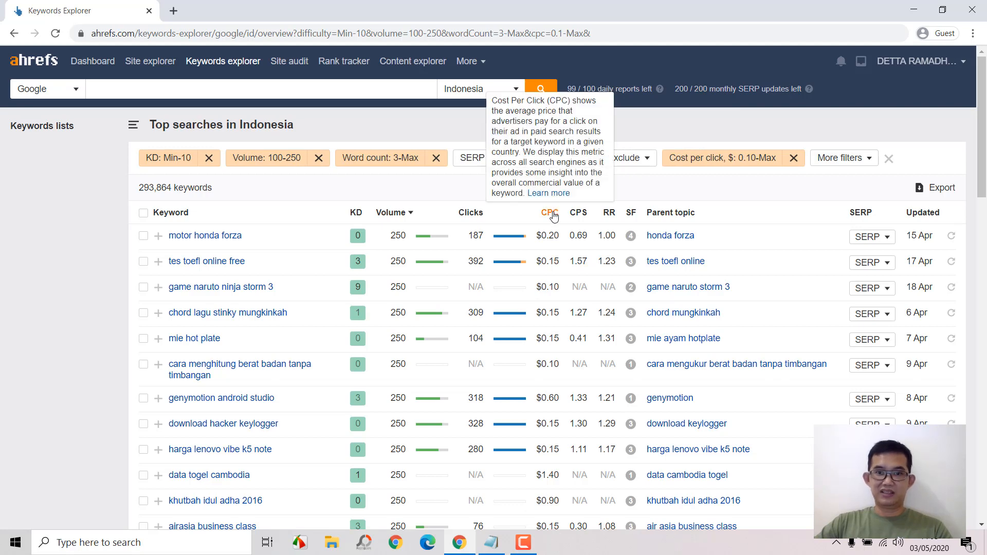
left_click(553, 215)
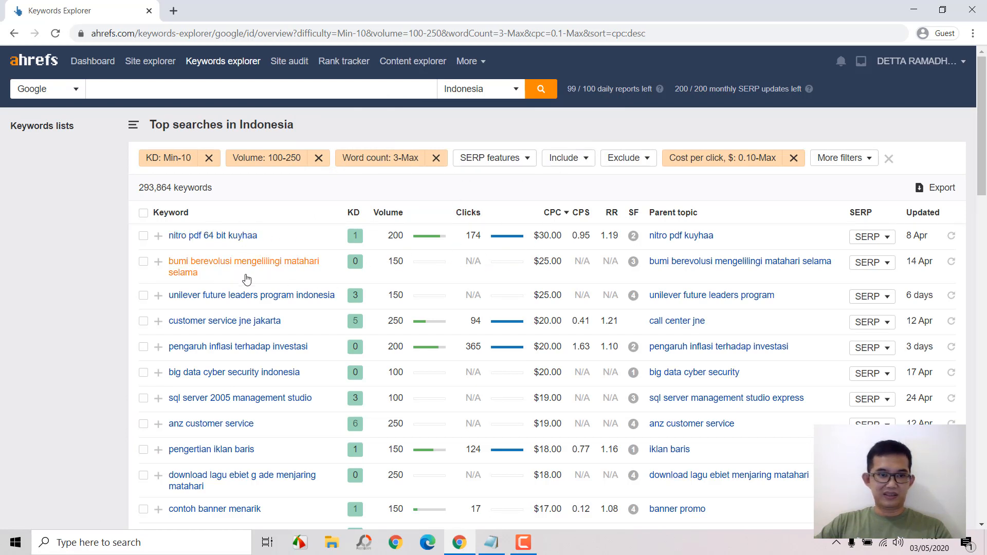
scroll(330, 319, "down", 2)
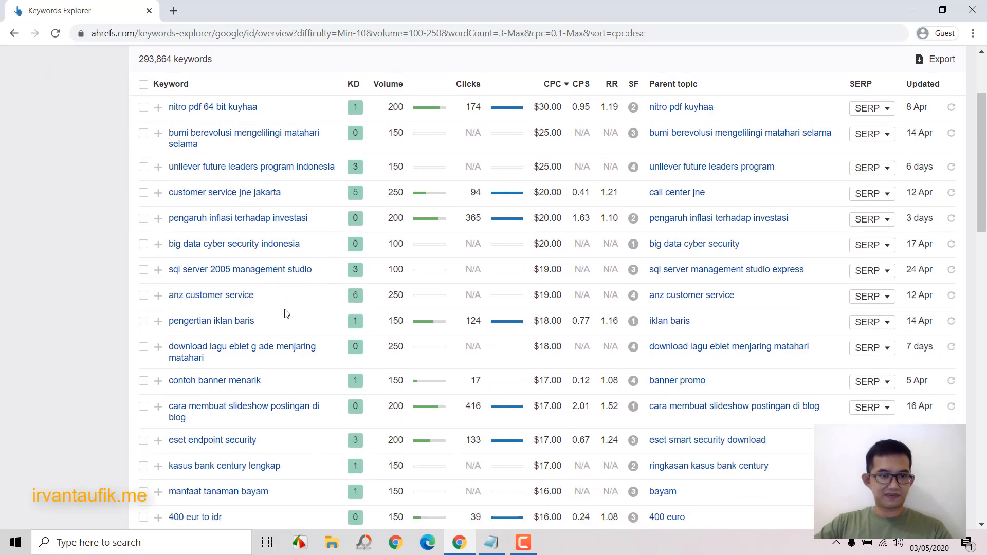
scroll(284, 315, "down", 2)
scroll(287, 306, "down", 2)
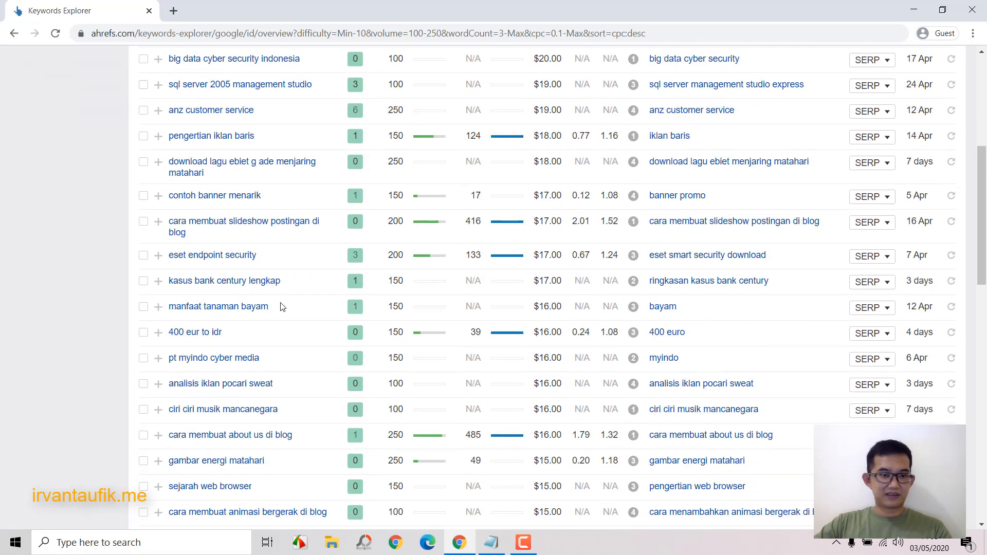
scroll(300, 312, "down", 2)
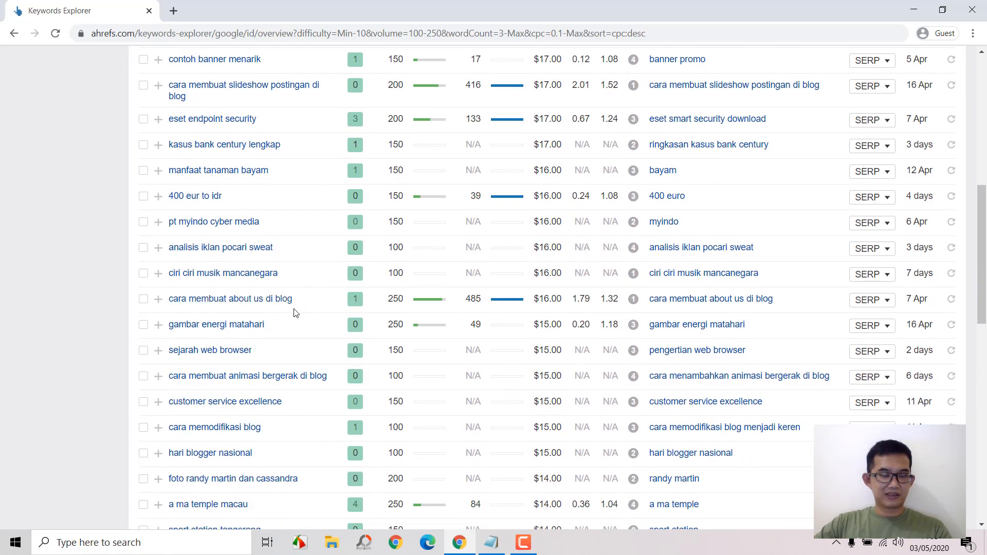
scroll(267, 317, "down", 1)
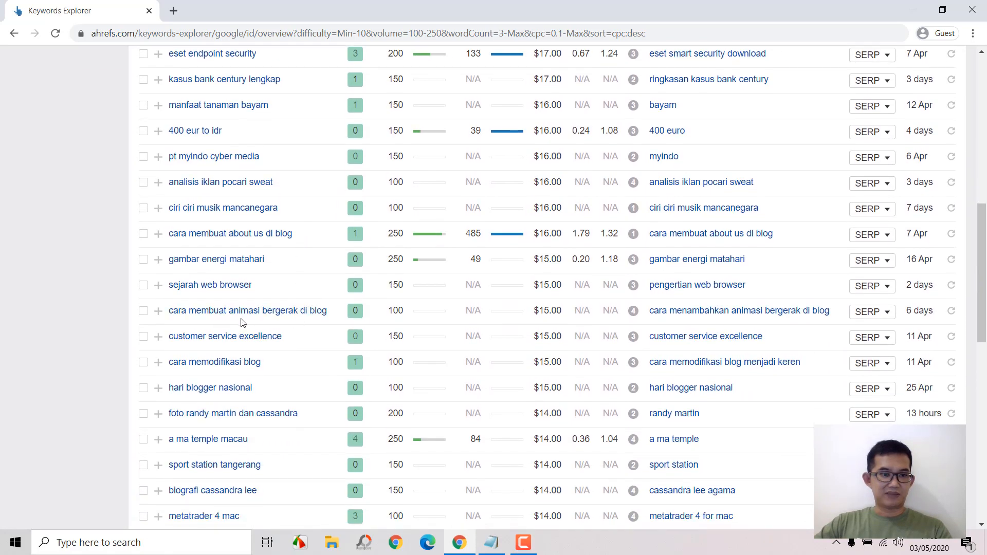
scroll(234, 311, "down", 2)
scroll(267, 307, "down", 2)
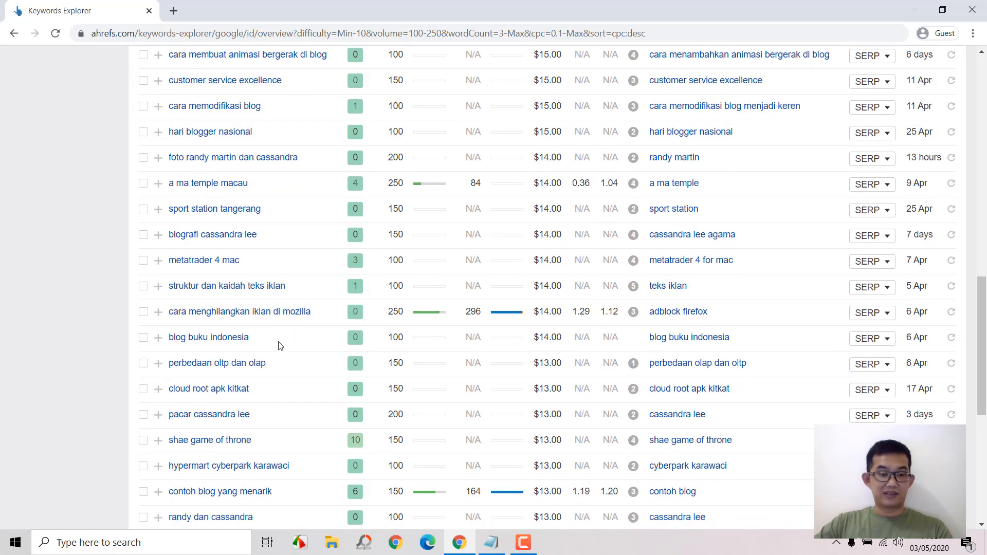
scroll(280, 345, "down", 3)
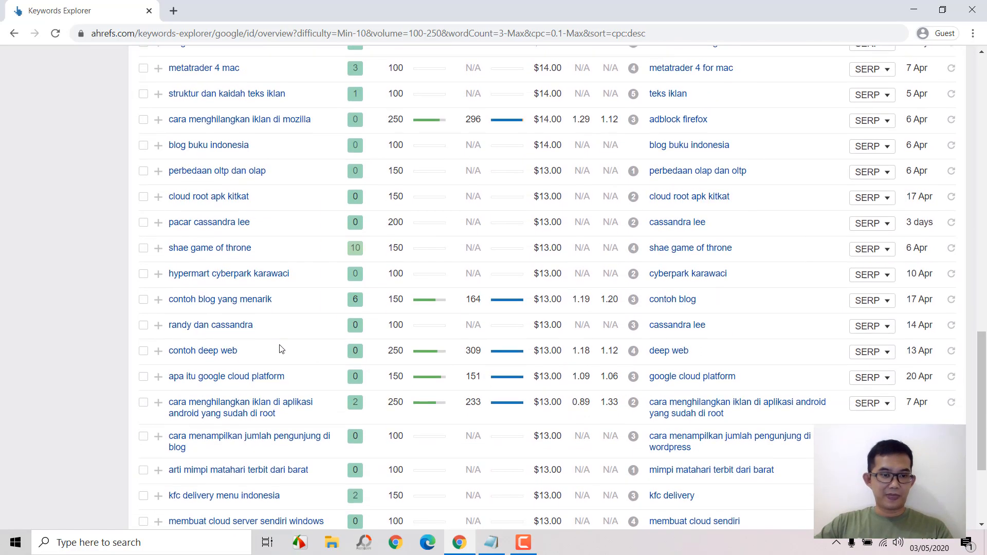
scroll(523, 386, "up", 10)
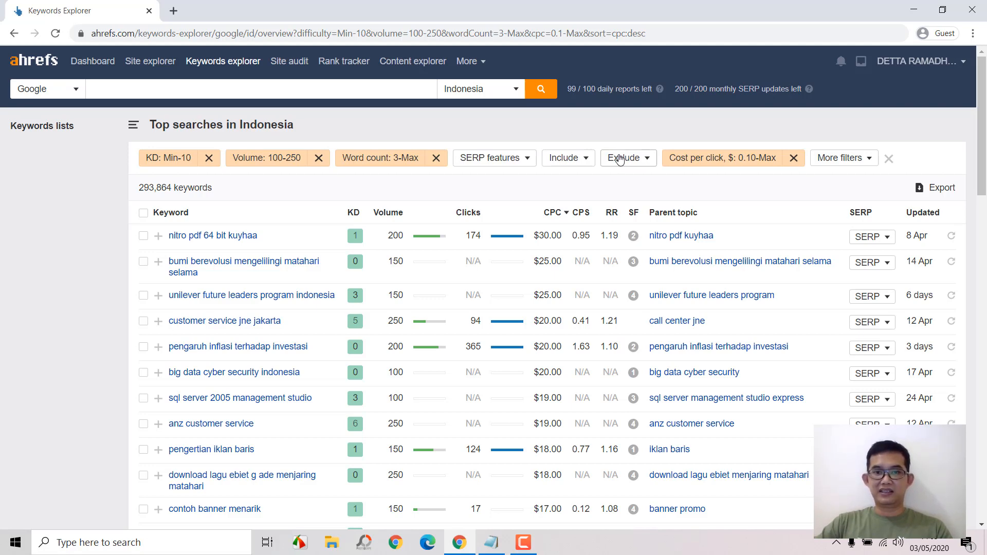
- Add an include filter for the word "cara" using the all-words match and look over the matching keywords
left_click(561, 159)
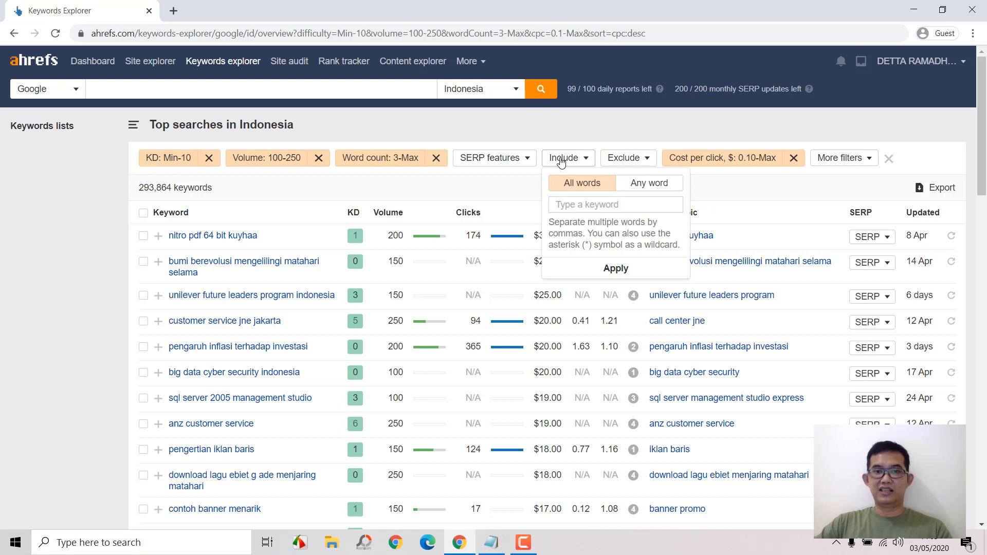
left_click(582, 200)
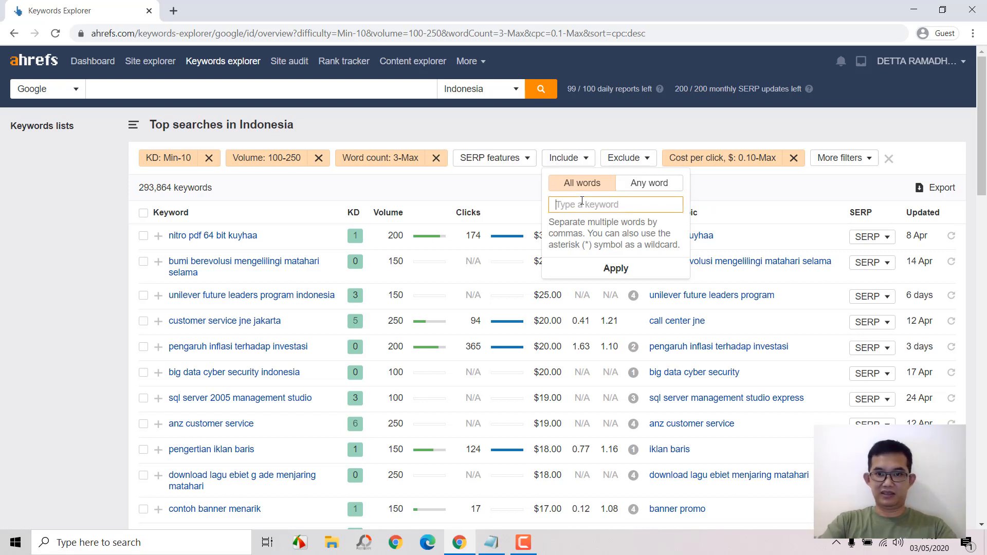
type("cara")
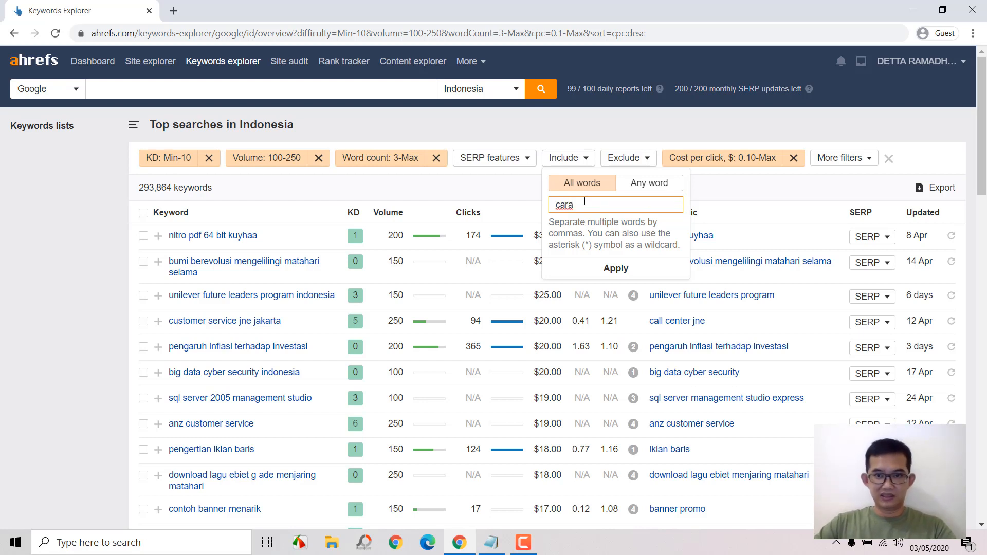
left_click(652, 268)
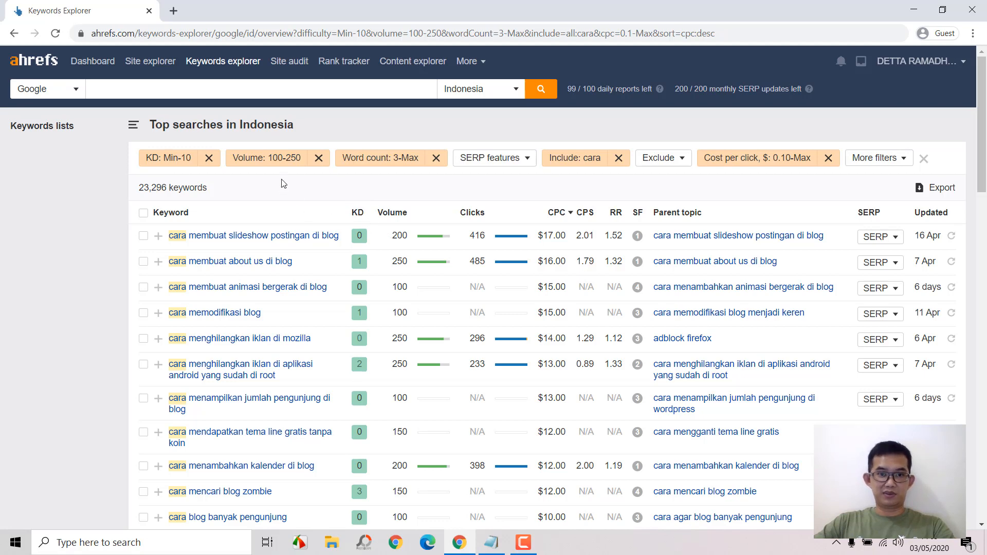
mouse_move(384, 211)
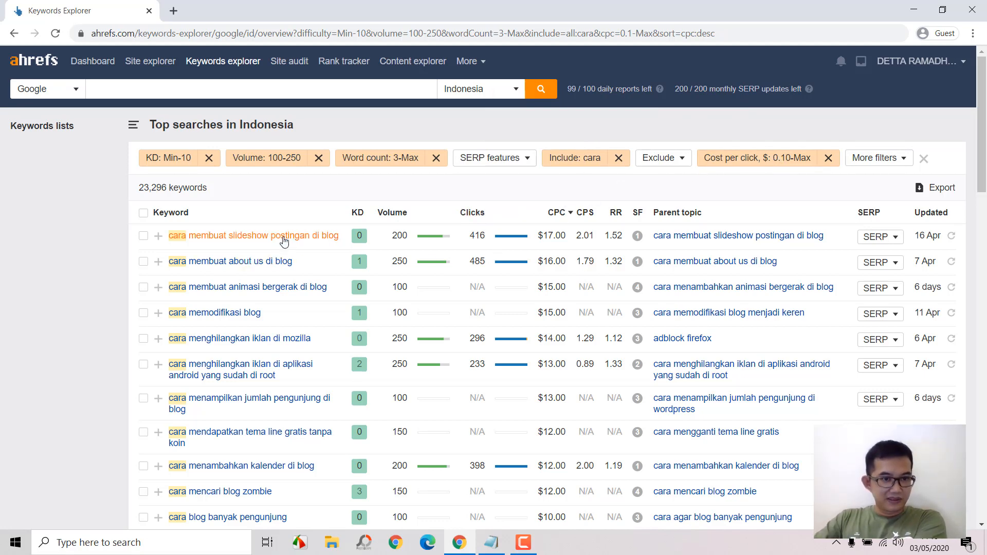
scroll(284, 239, "down", 5)
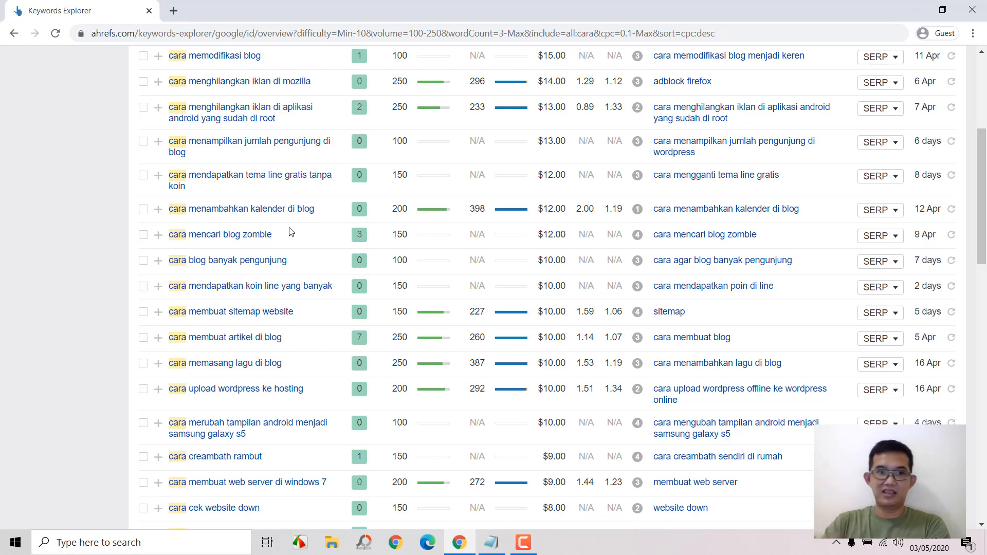
scroll(291, 232, "down", 4)
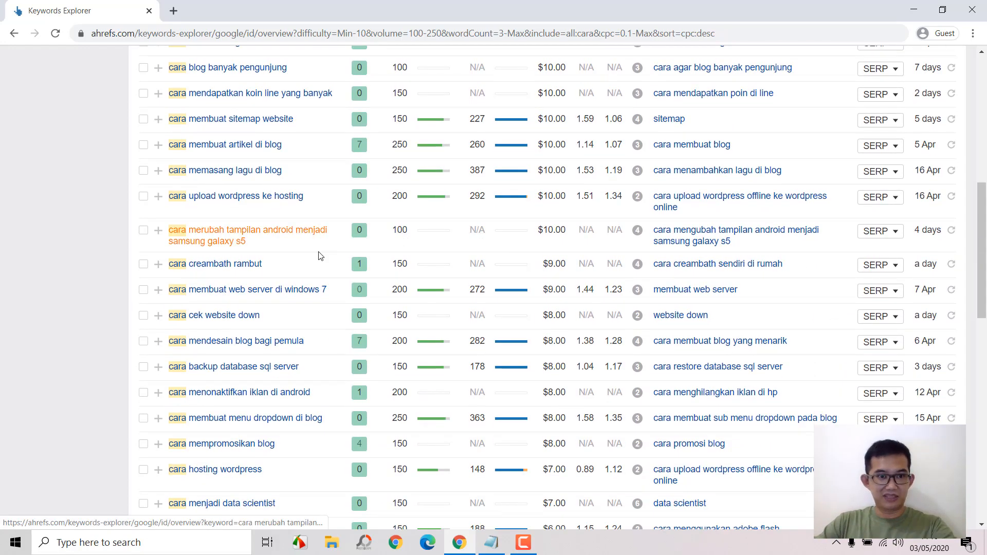
- Tick the keyword "cara creambath rambut" in the results and briefly check the Notepad window
left_click_drag(263, 264, 189, 264)
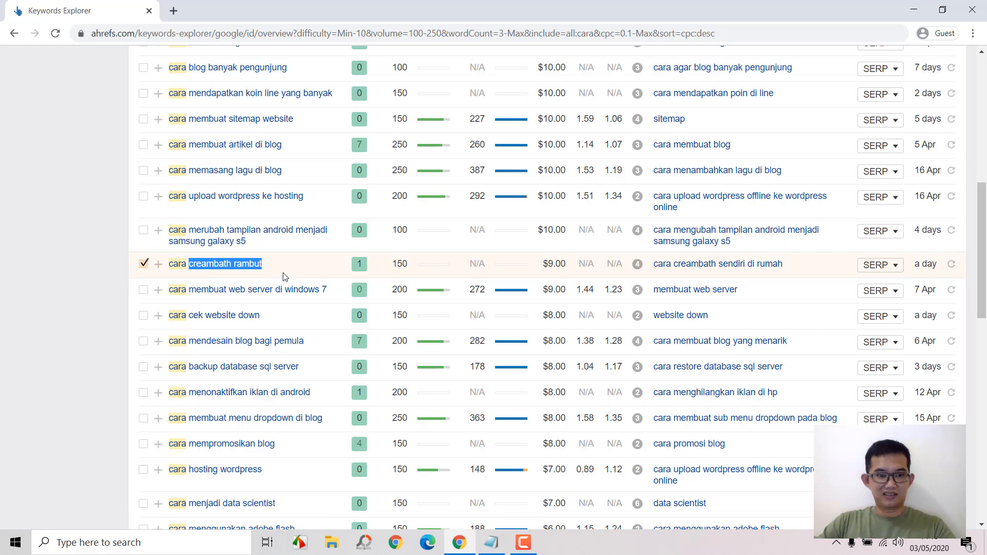
left_click(62, 258)
scroll(61, 255, "down", 4)
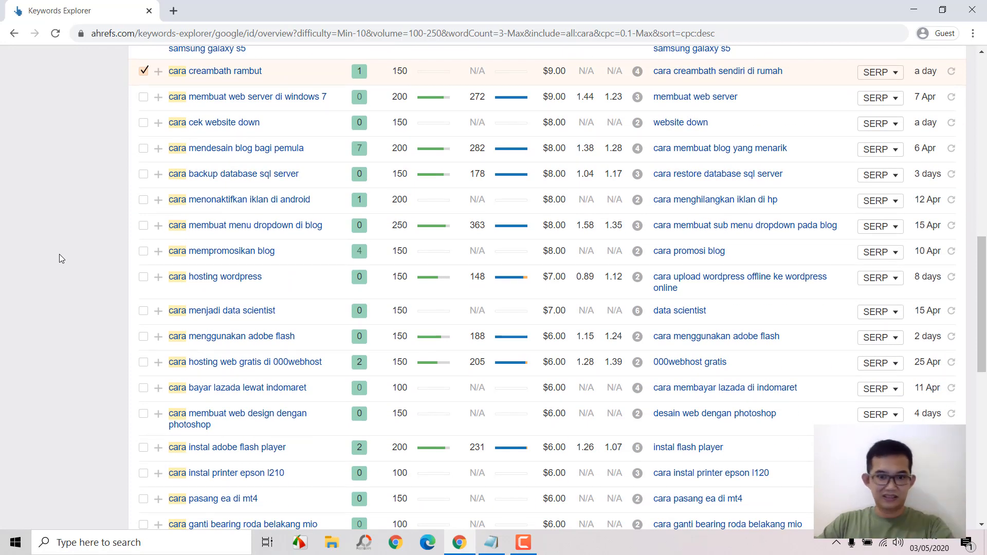
left_click(494, 546)
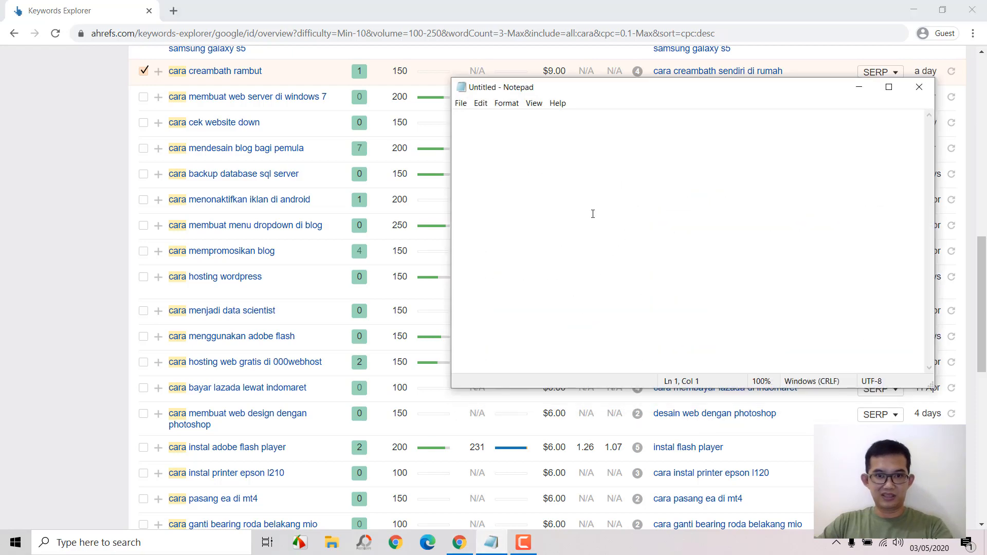
left_click(38, 226)
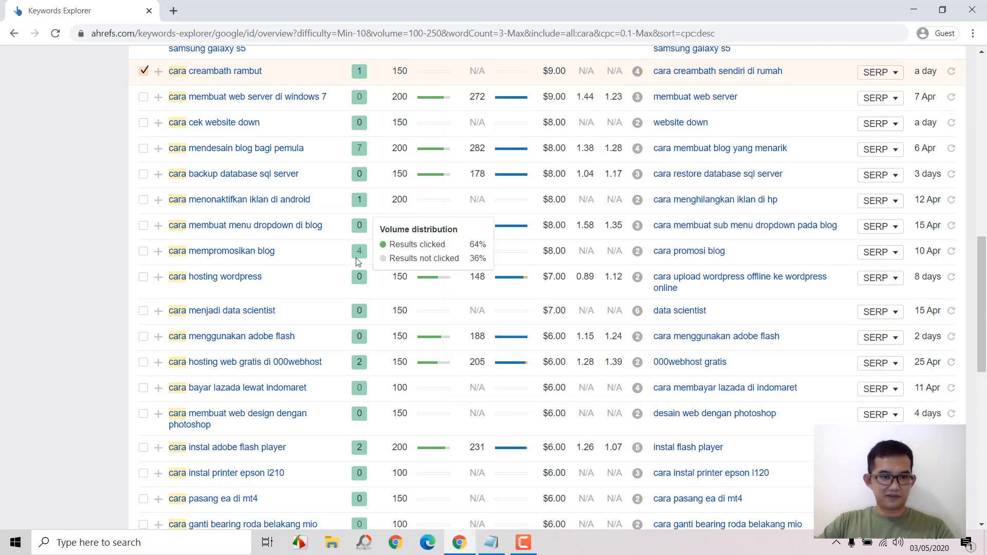
- Look through the remaining "cara" keywords on the first page and return to the most expensive ones
scroll(319, 255, "down", 3)
scroll(309, 252, "down", 5)
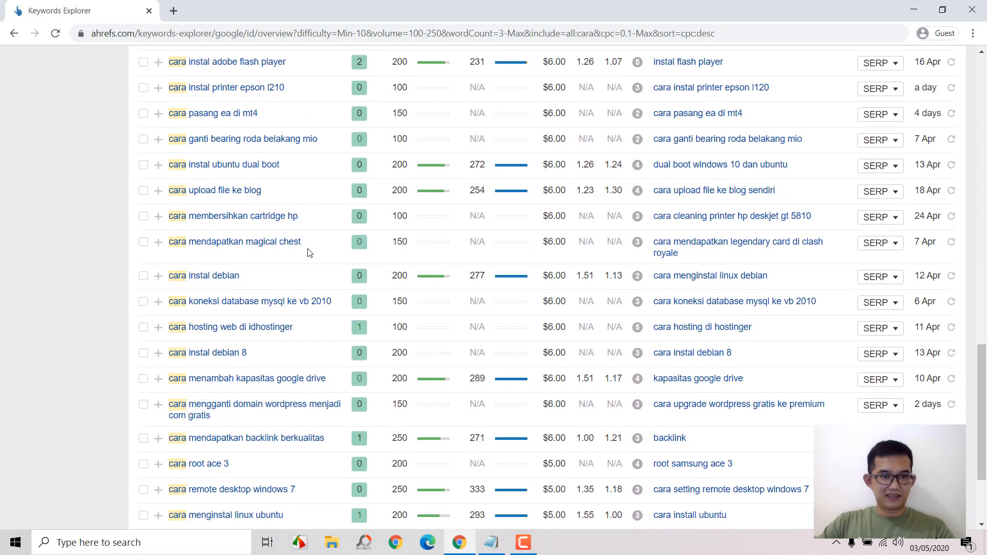
scroll(309, 252, "down", 3)
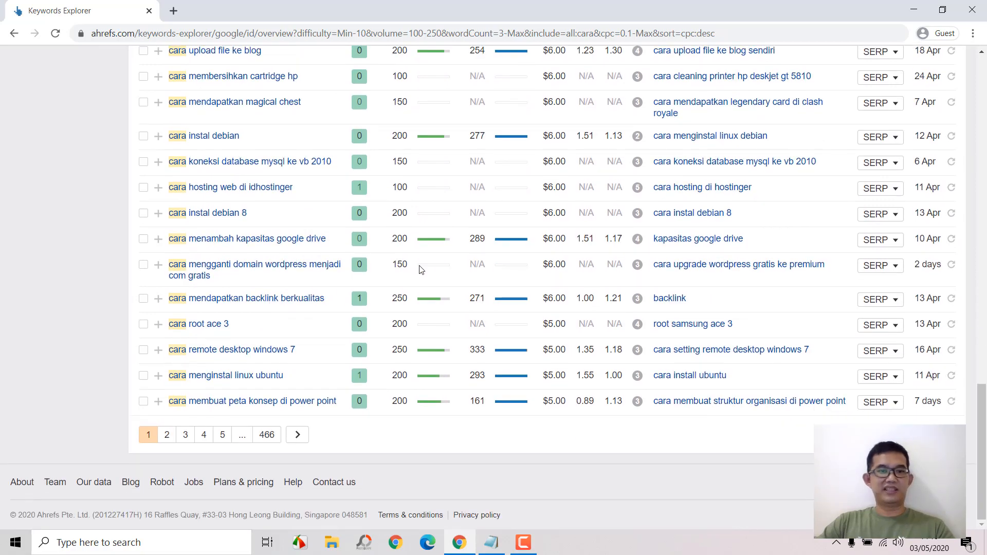
scroll(527, 293, "up", 6)
scroll(527, 293, "up", 15)
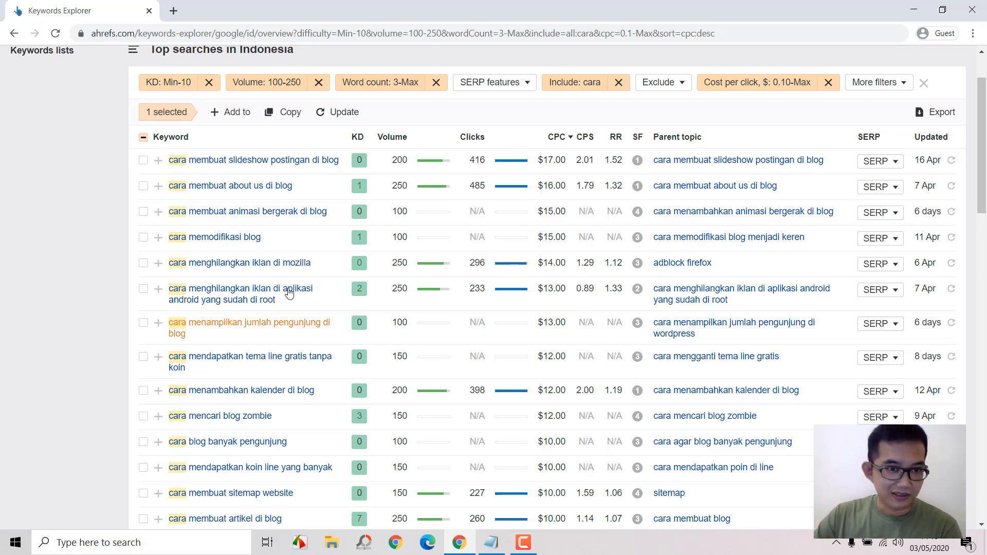
- Deselect the keyword "cara creambath rambut" in the results
scroll(278, 204, "down", 5)
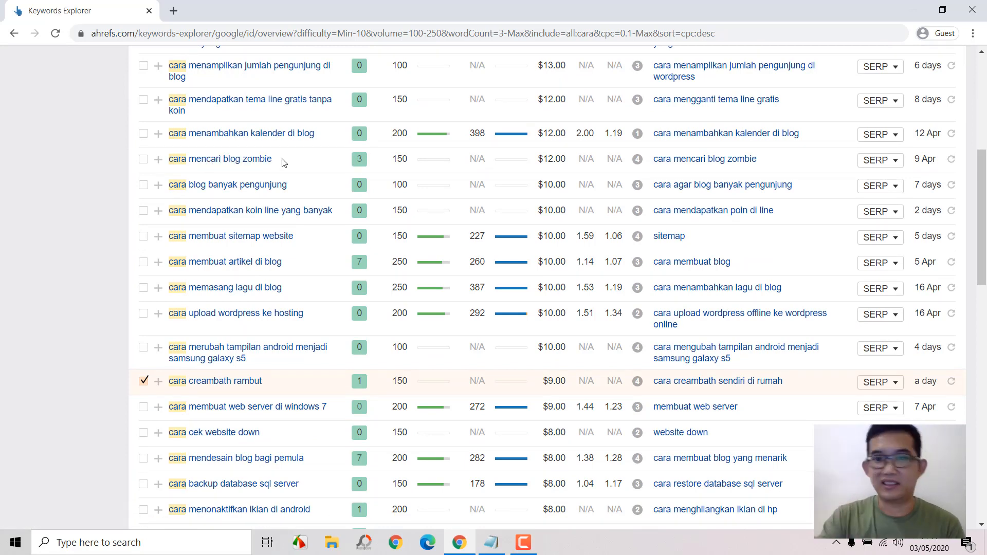
scroll(283, 162, "down", 1)
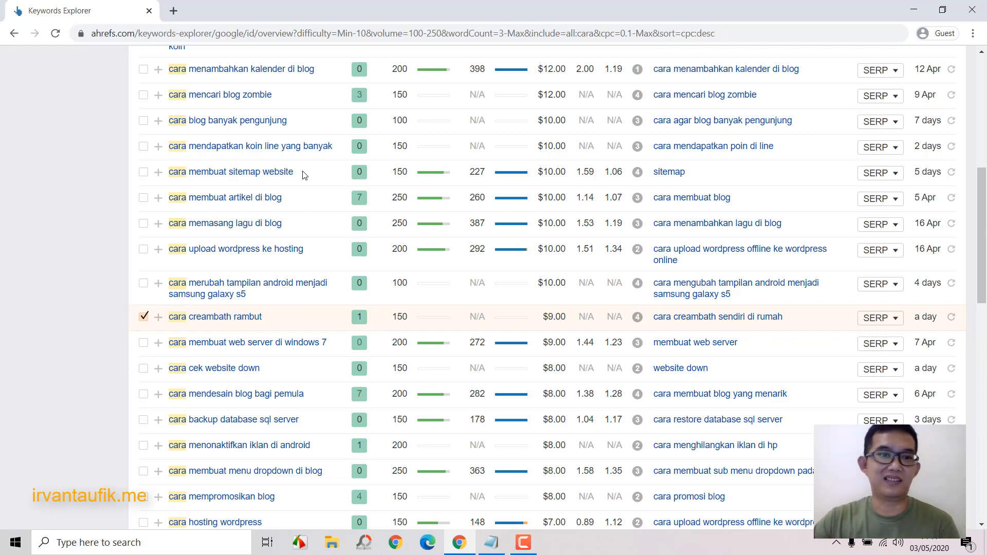
scroll(305, 175, "down", 3)
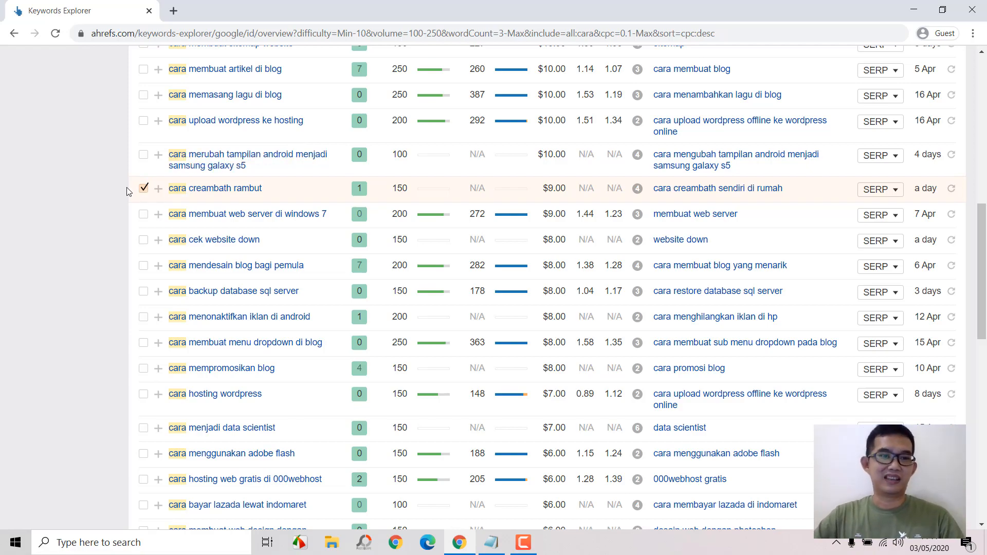
left_click(143, 188)
scroll(386, 189, "up", 10)
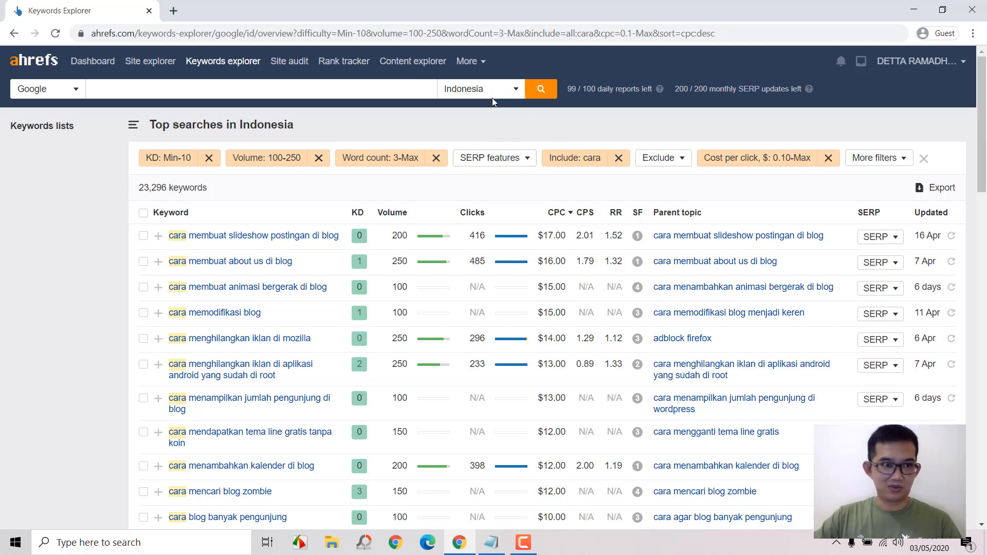
- Look over the countries and the search engines available for keyword research, keeping Indonesia and Google
left_click(466, 92)
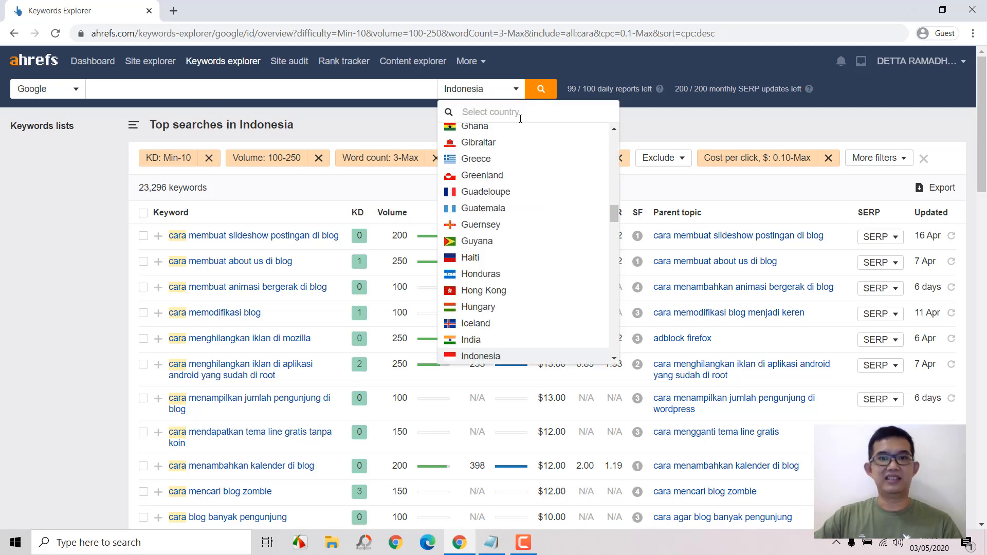
scroll(525, 128, "down", 3)
scroll(545, 125, "up", 5)
scroll(649, 147, "up", 3)
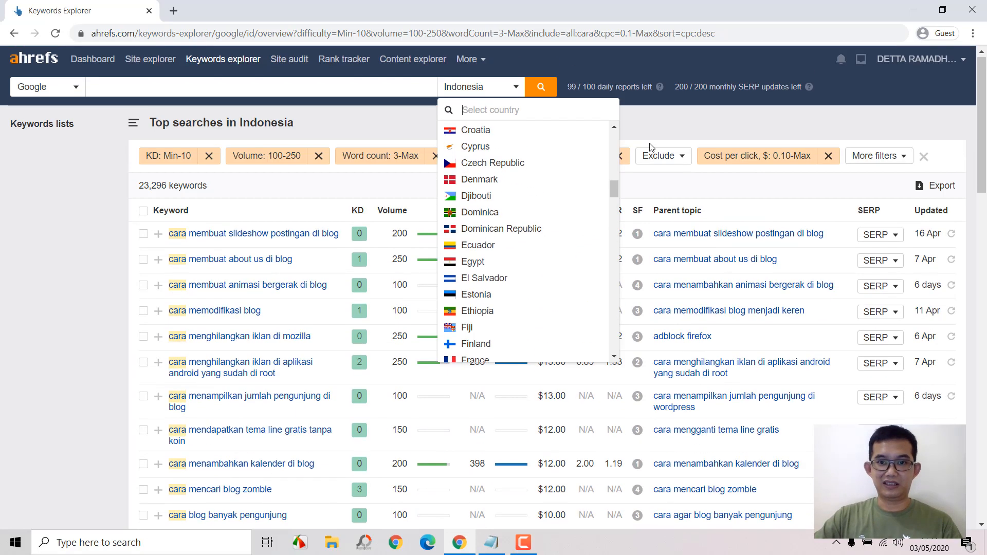
left_click_drag(616, 195, 611, 161)
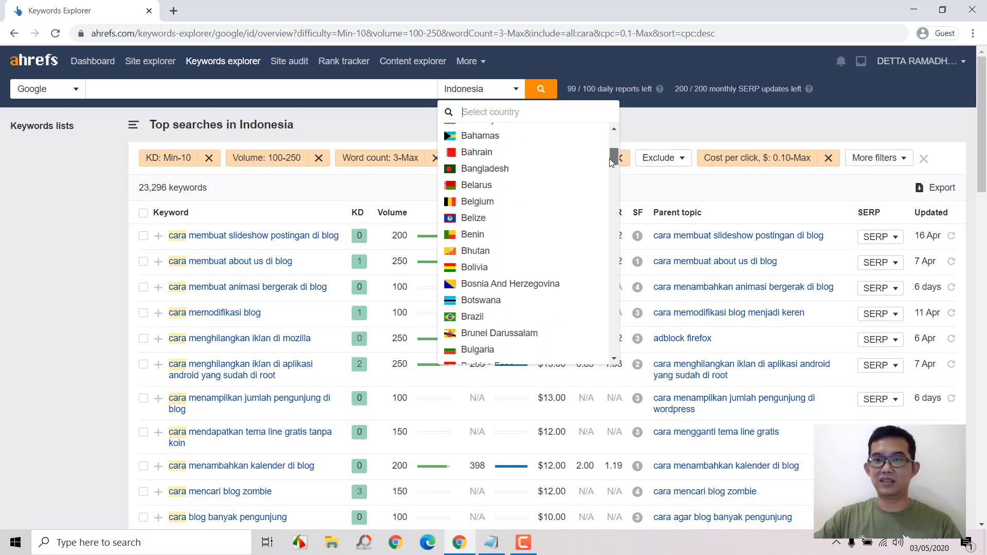
left_click(63, 192)
left_click(72, 91)
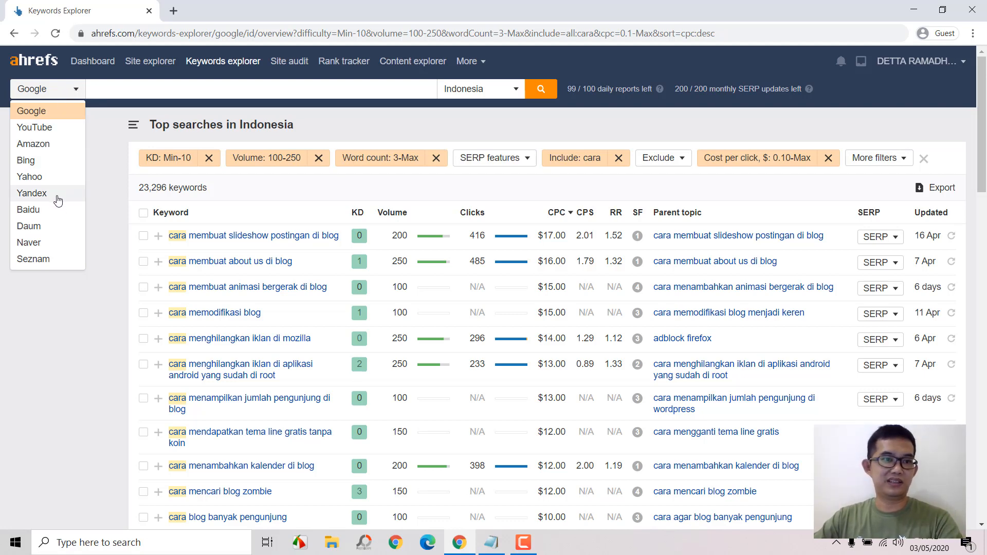
left_click(741, 123)
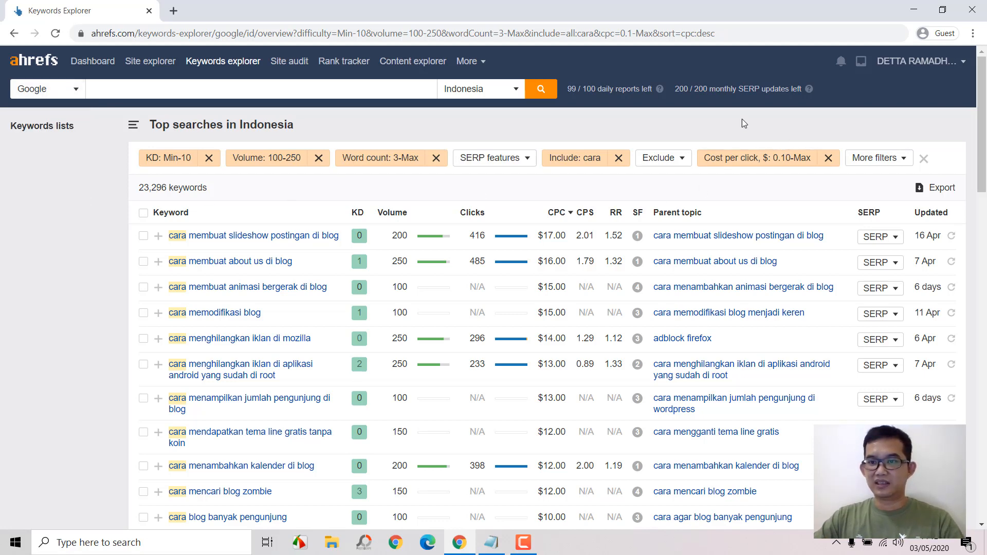
- Add an exclude filter for the word "blog" and look over the remaining keywords
left_click(674, 163)
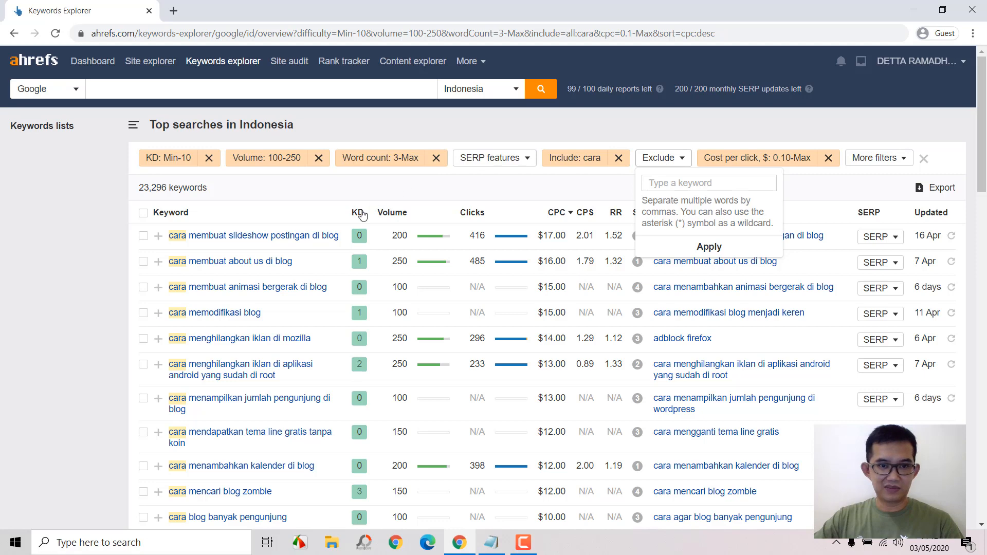
left_click(683, 189)
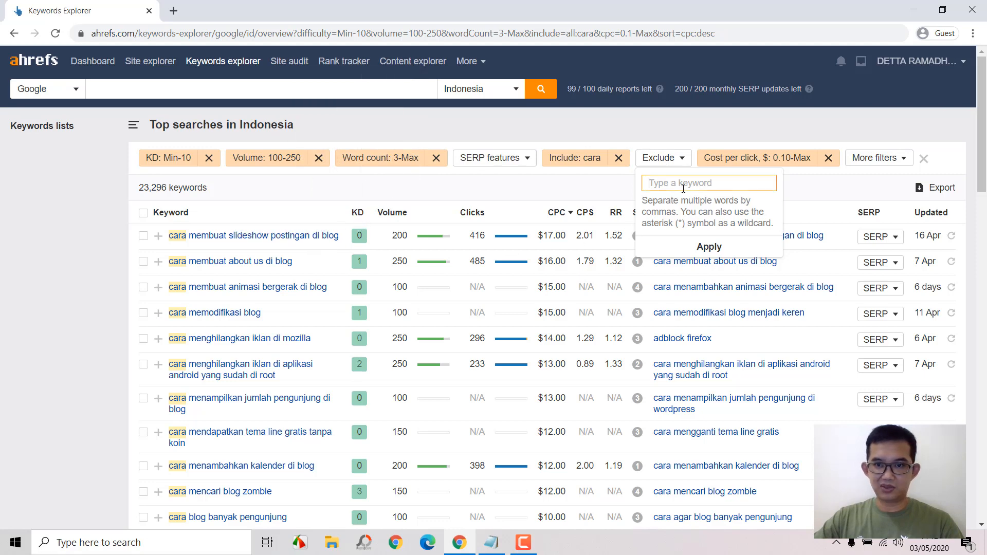
type("blog")
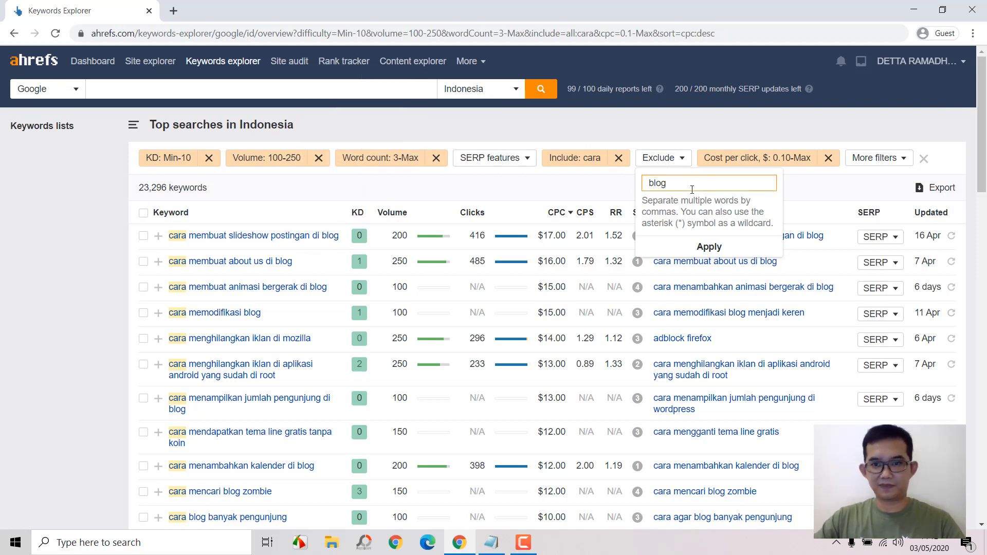
left_click(716, 248)
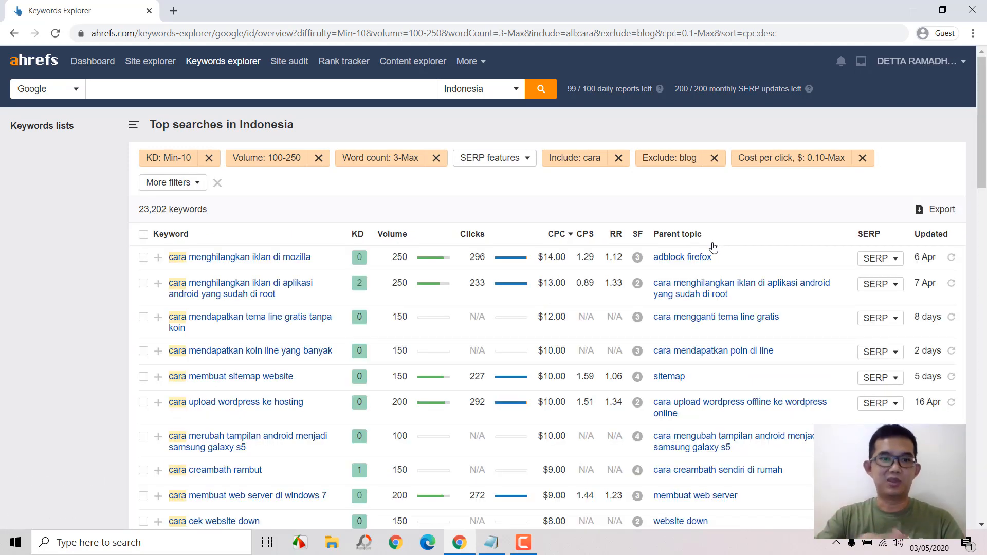
scroll(304, 232, "down", 3)
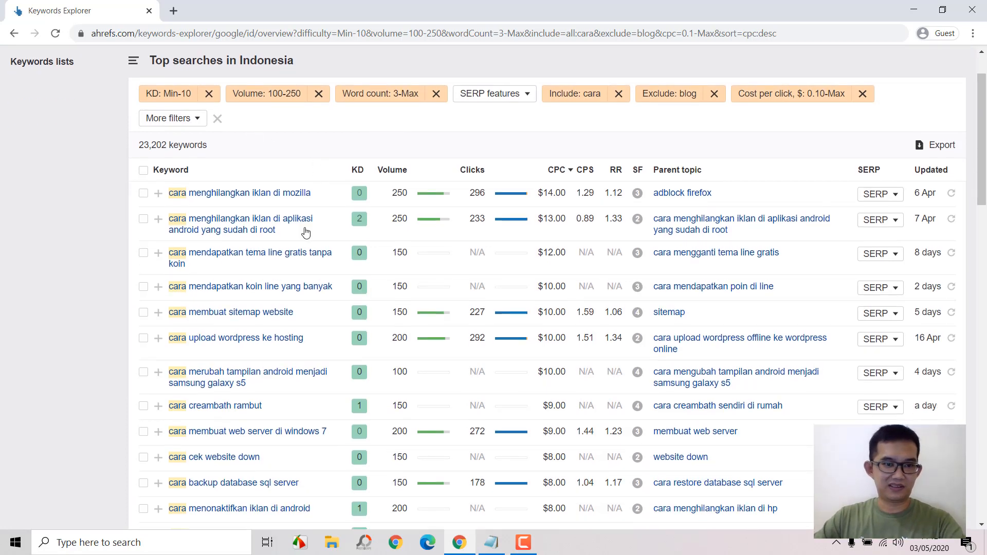
scroll(302, 232, "down", 1)
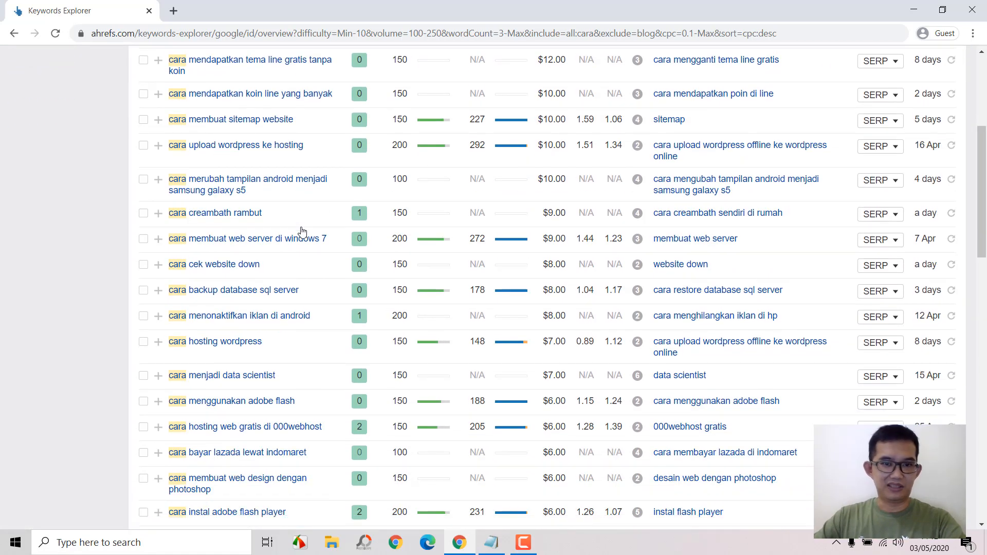
scroll(302, 231, "down", 2)
scroll(445, 235, "up", 6)
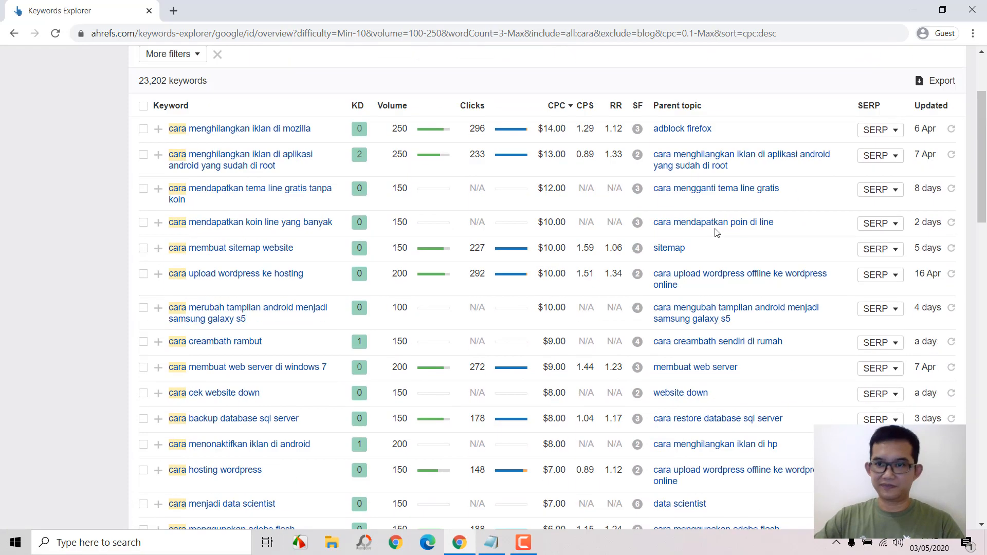
- Look over the additional filters available for the keyword list
left_click(191, 187)
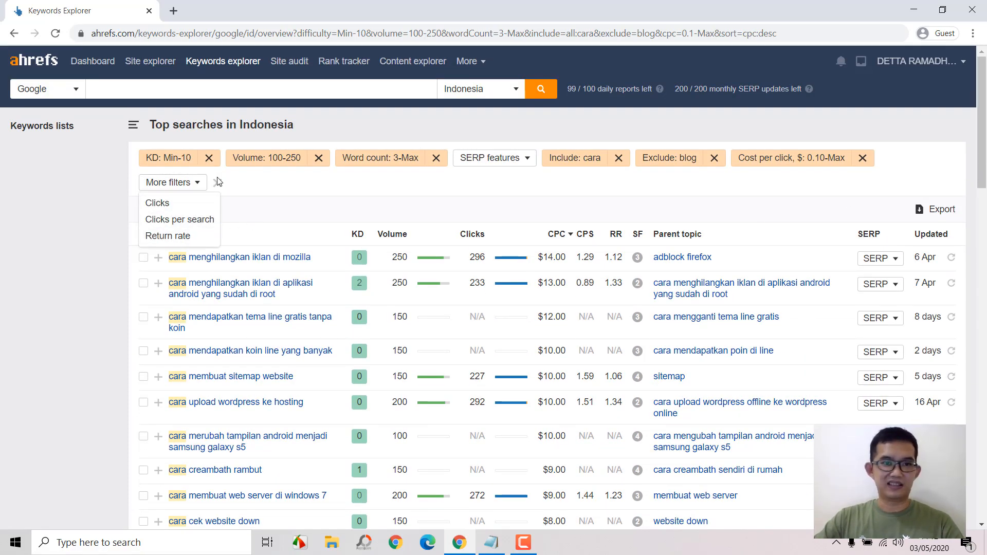
left_click(359, 189)
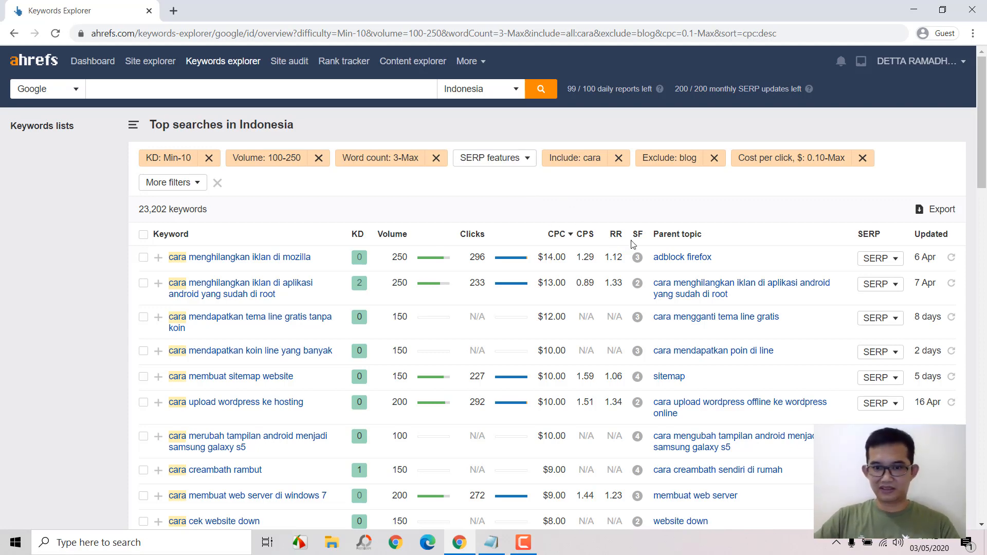
left_click(522, 544)
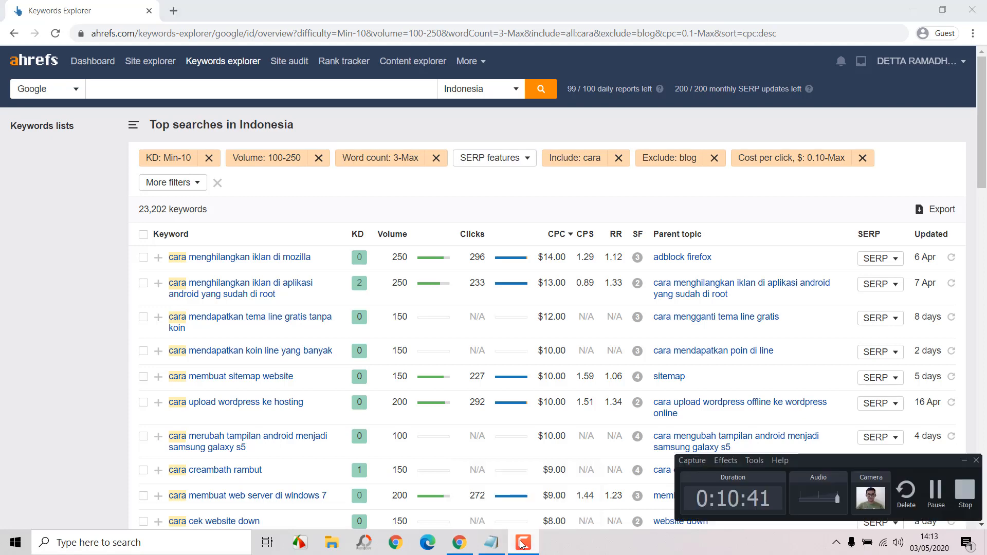